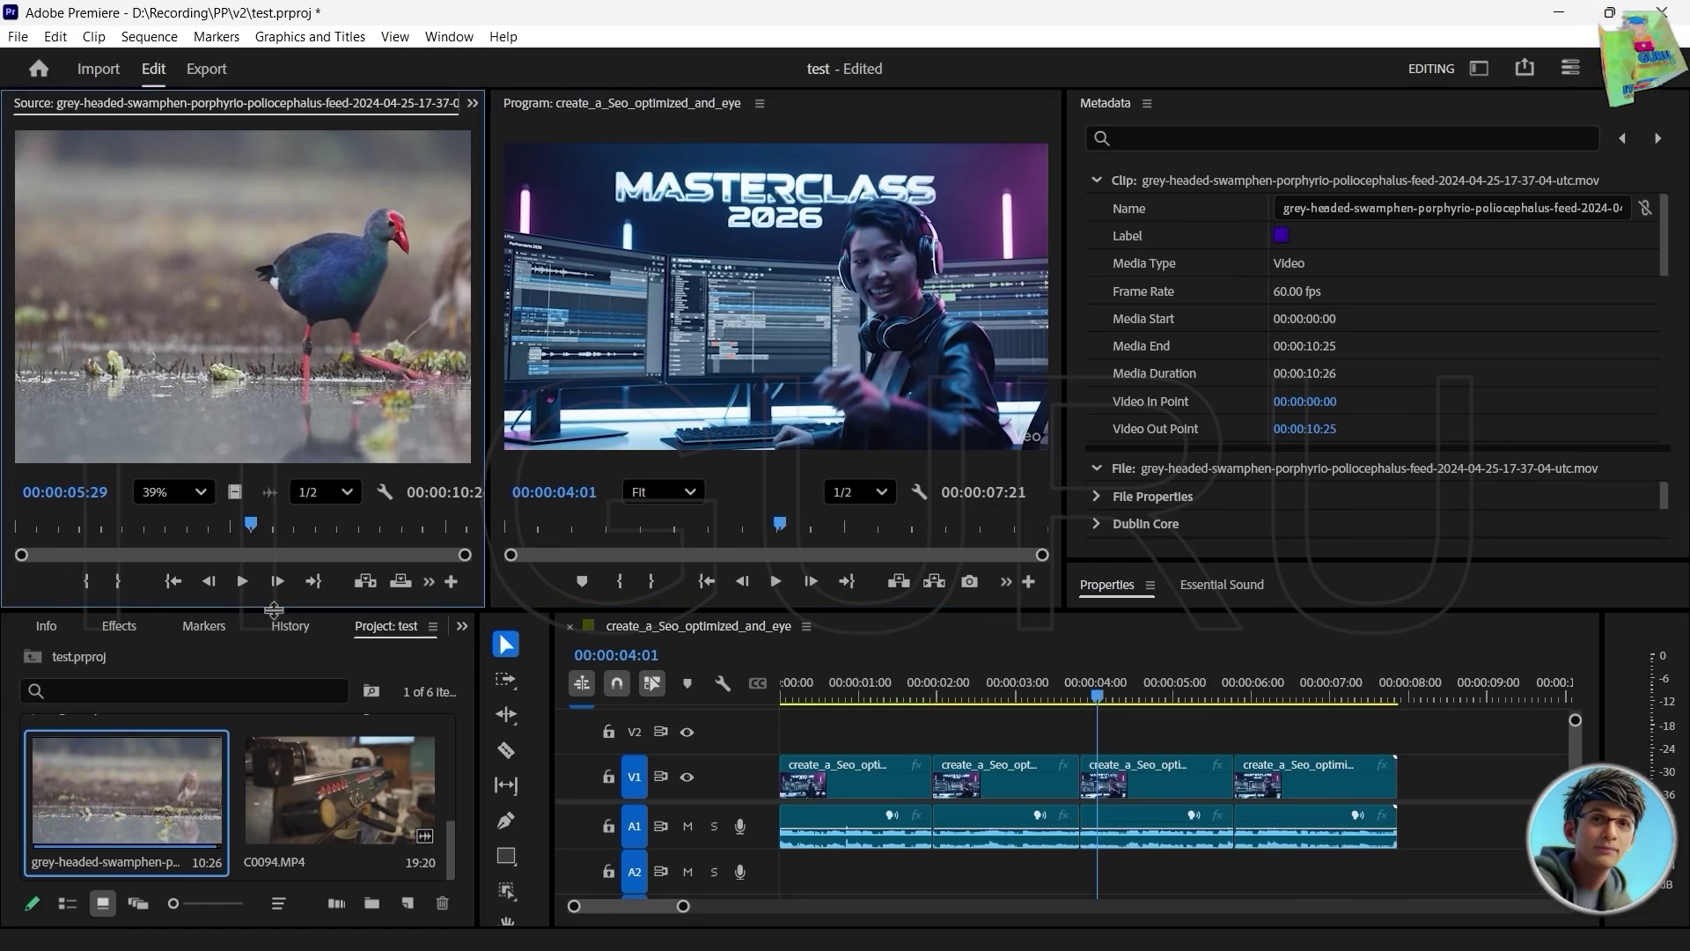
Enlarge the Project panel area and look through the thumbnails of the imported sheep, film camera, swamphen and C0094.MP4 clips
drag(272, 611, 271, 343)
click(455, 620)
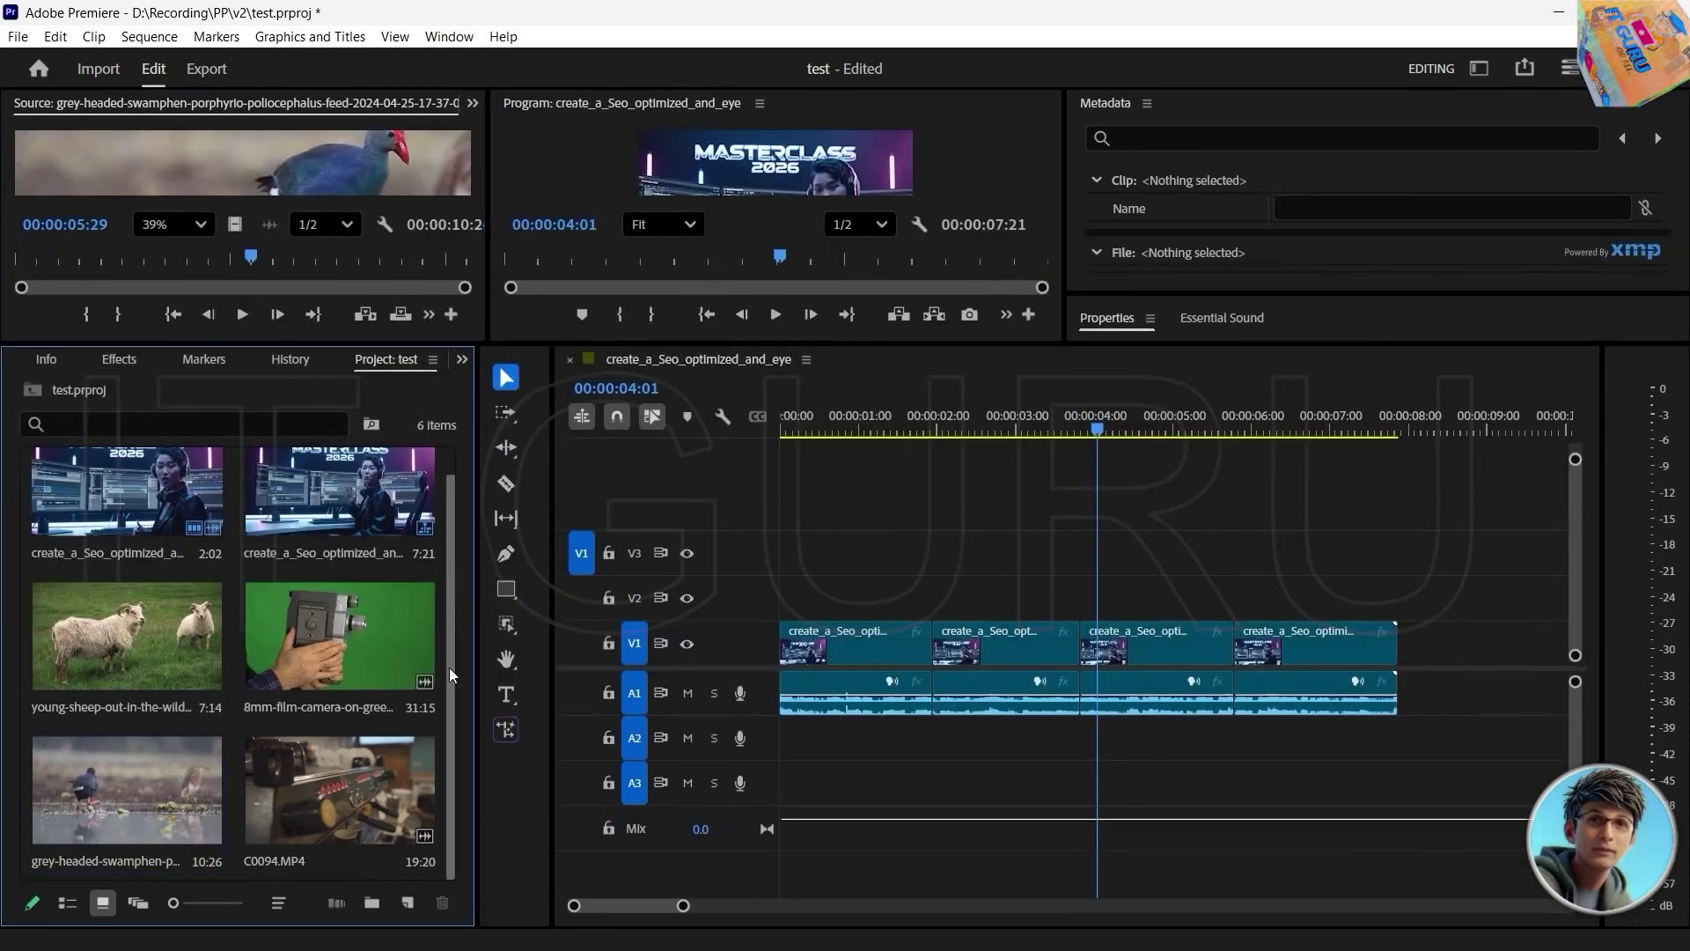
click(343, 782)
click(140, 785)
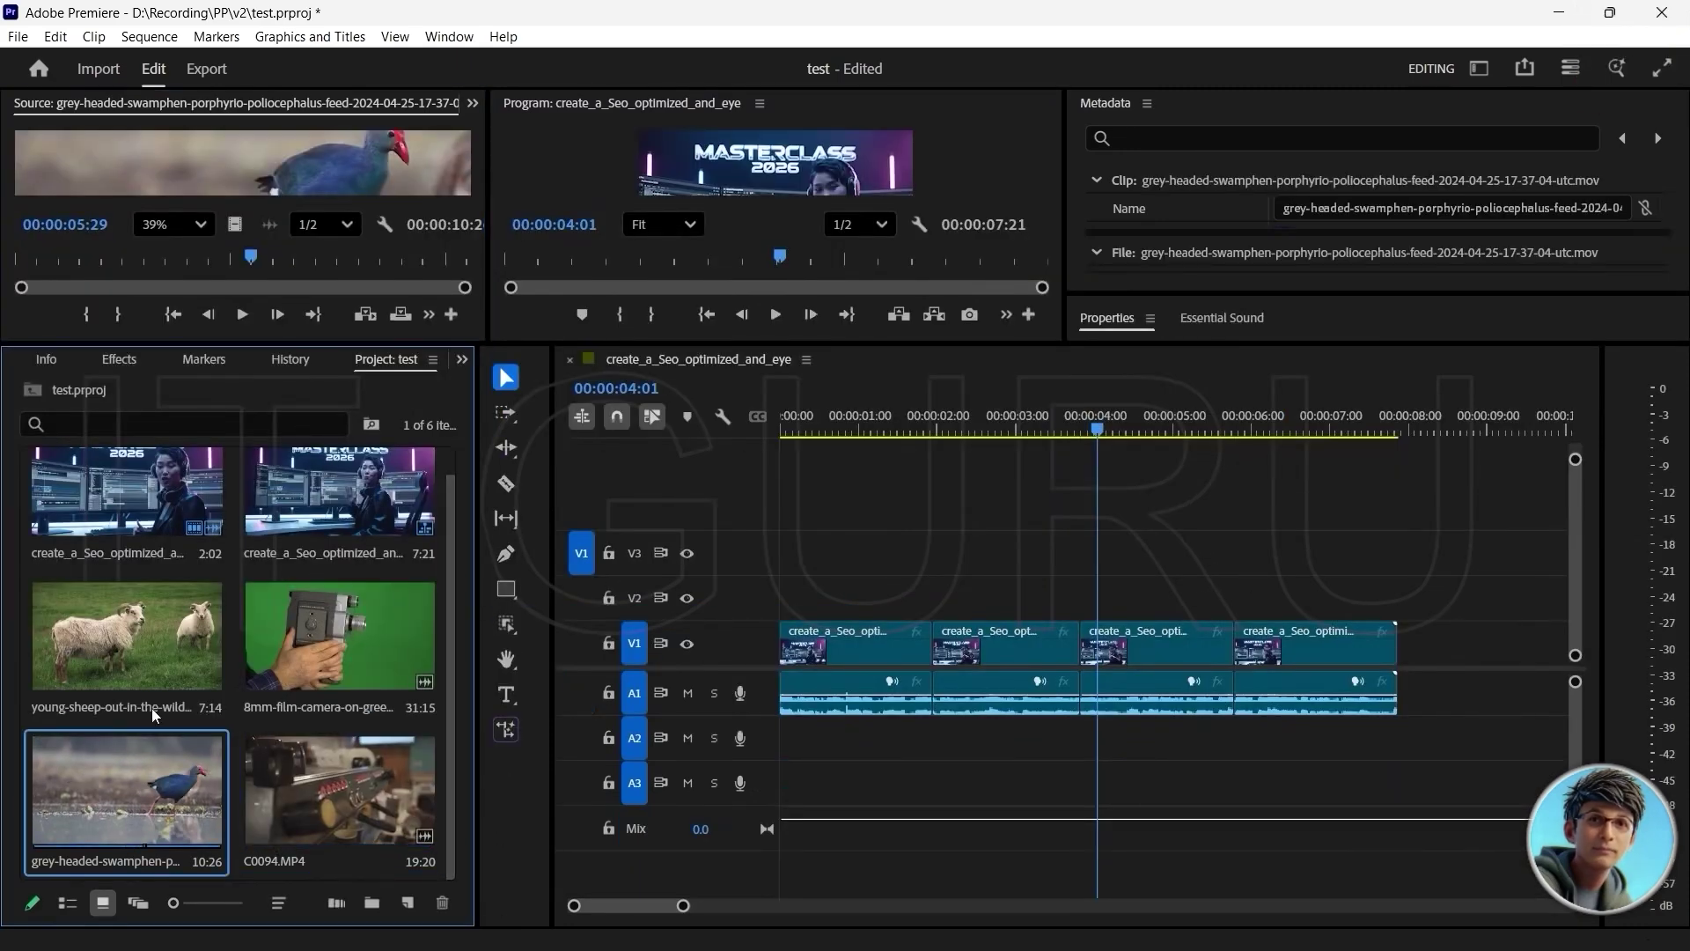
click(155, 640)
click(316, 630)
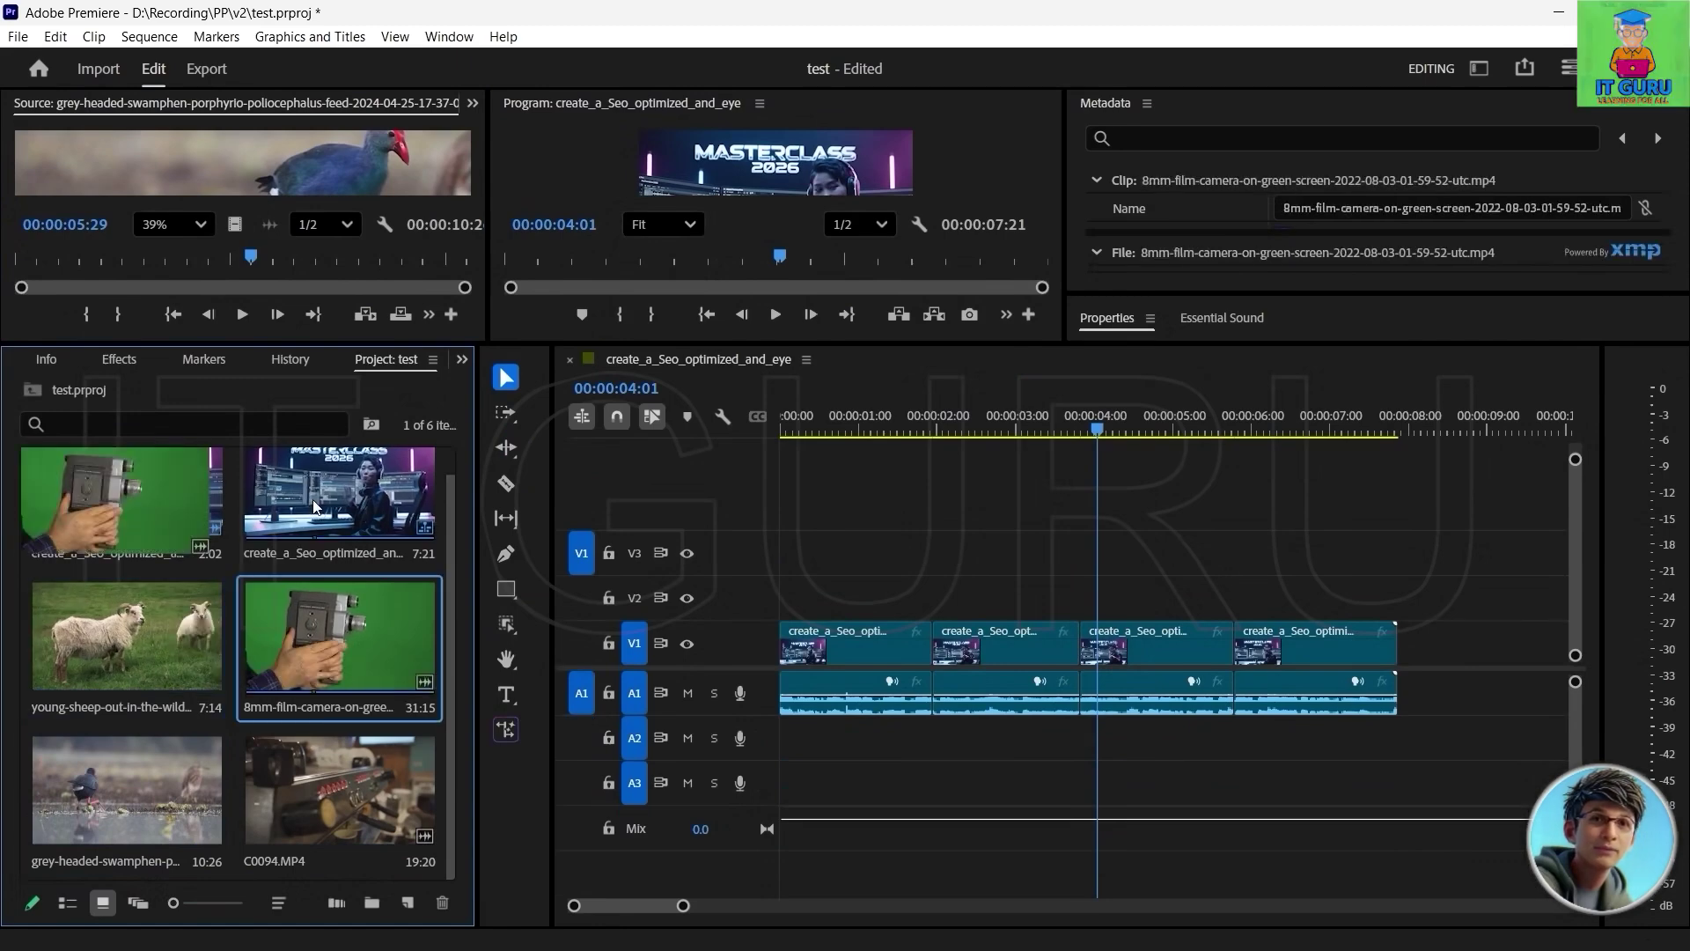
click(179, 491)
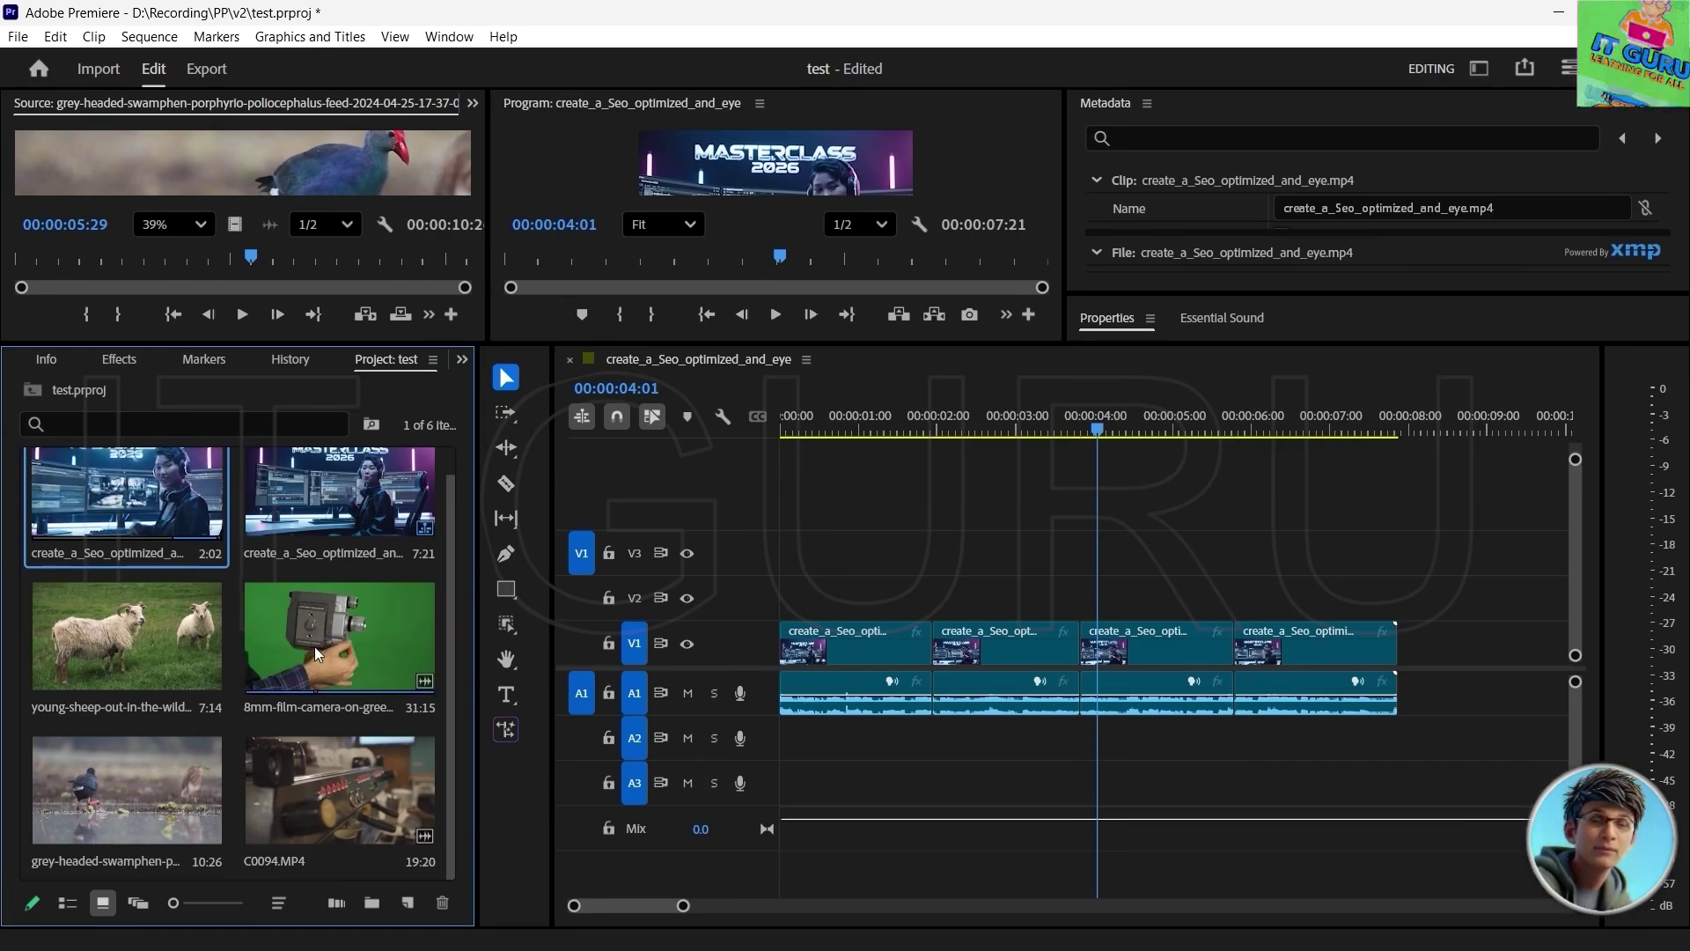
key(Down)
key(Down)
click(302, 778)
click(334, 638)
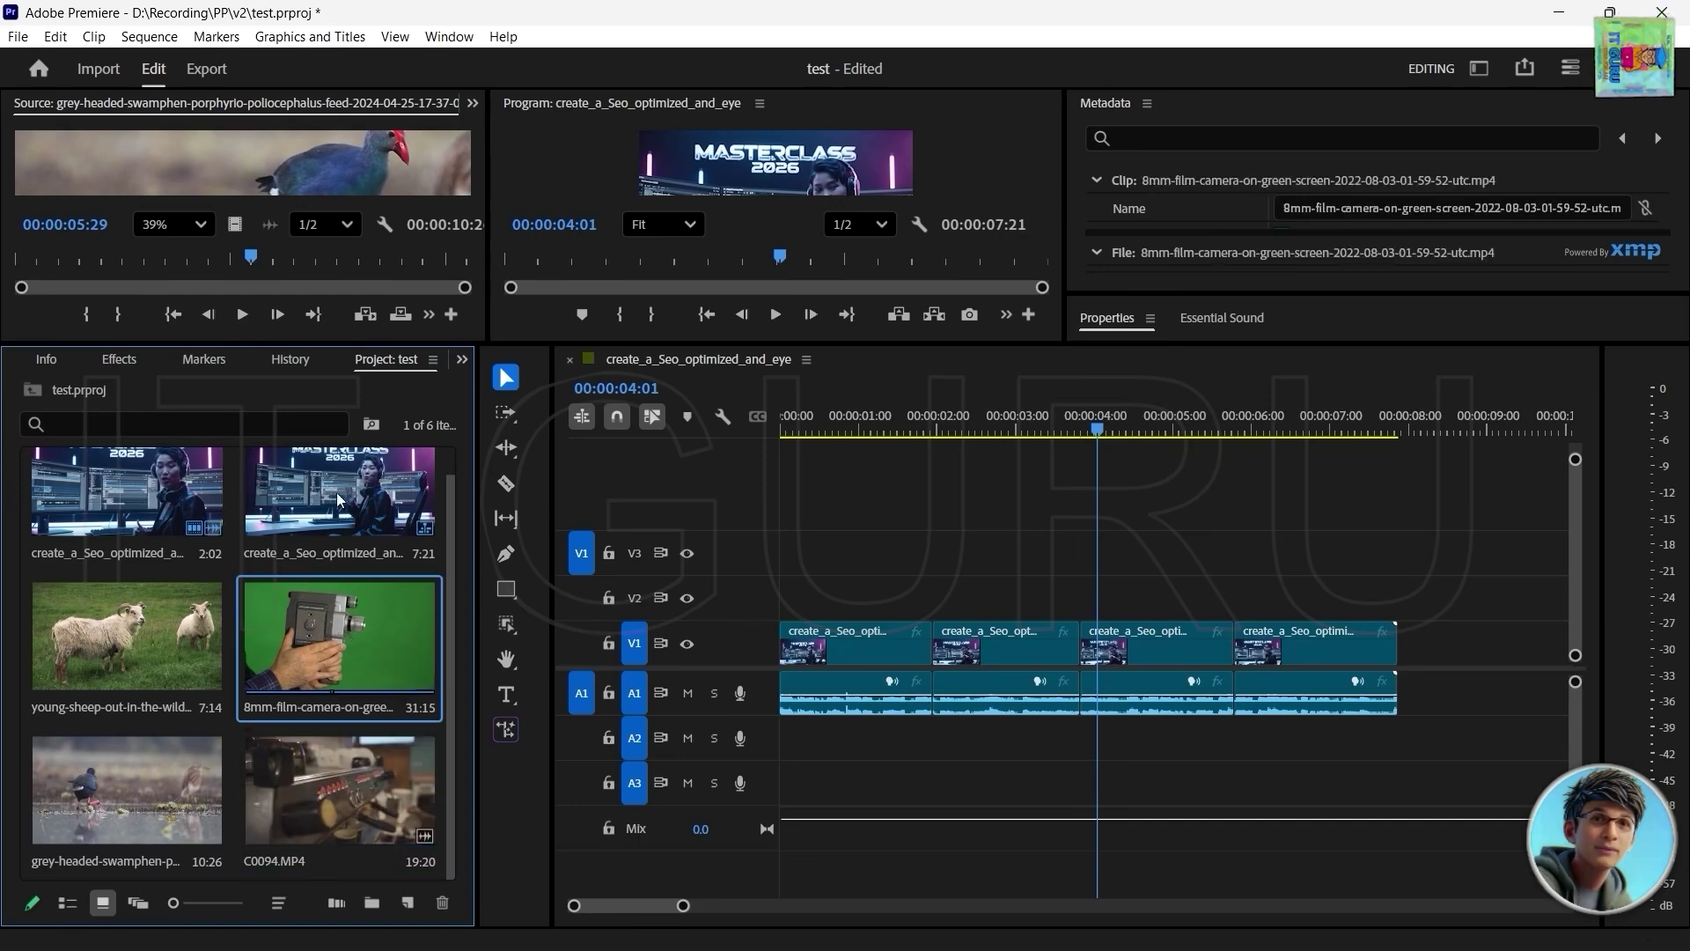
Select the create_a_Seo_optimized_and_eye.mp4 clip in the project and load it into the Source Monitor
click(343, 480)
click(154, 492)
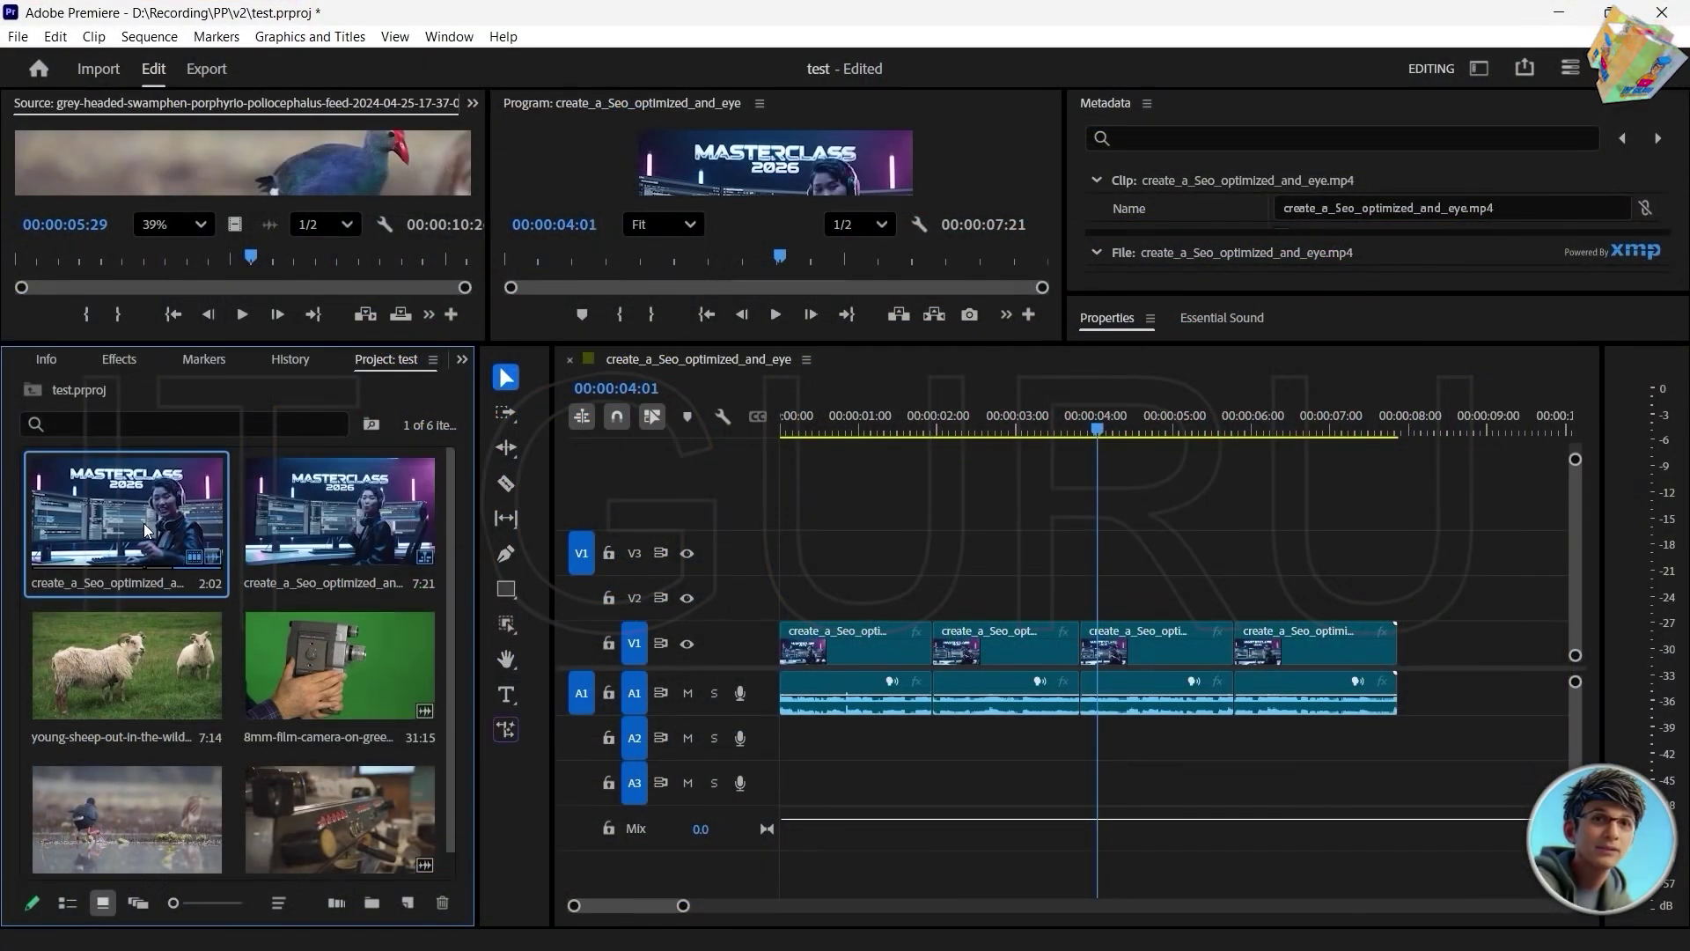
double_click(150, 519)
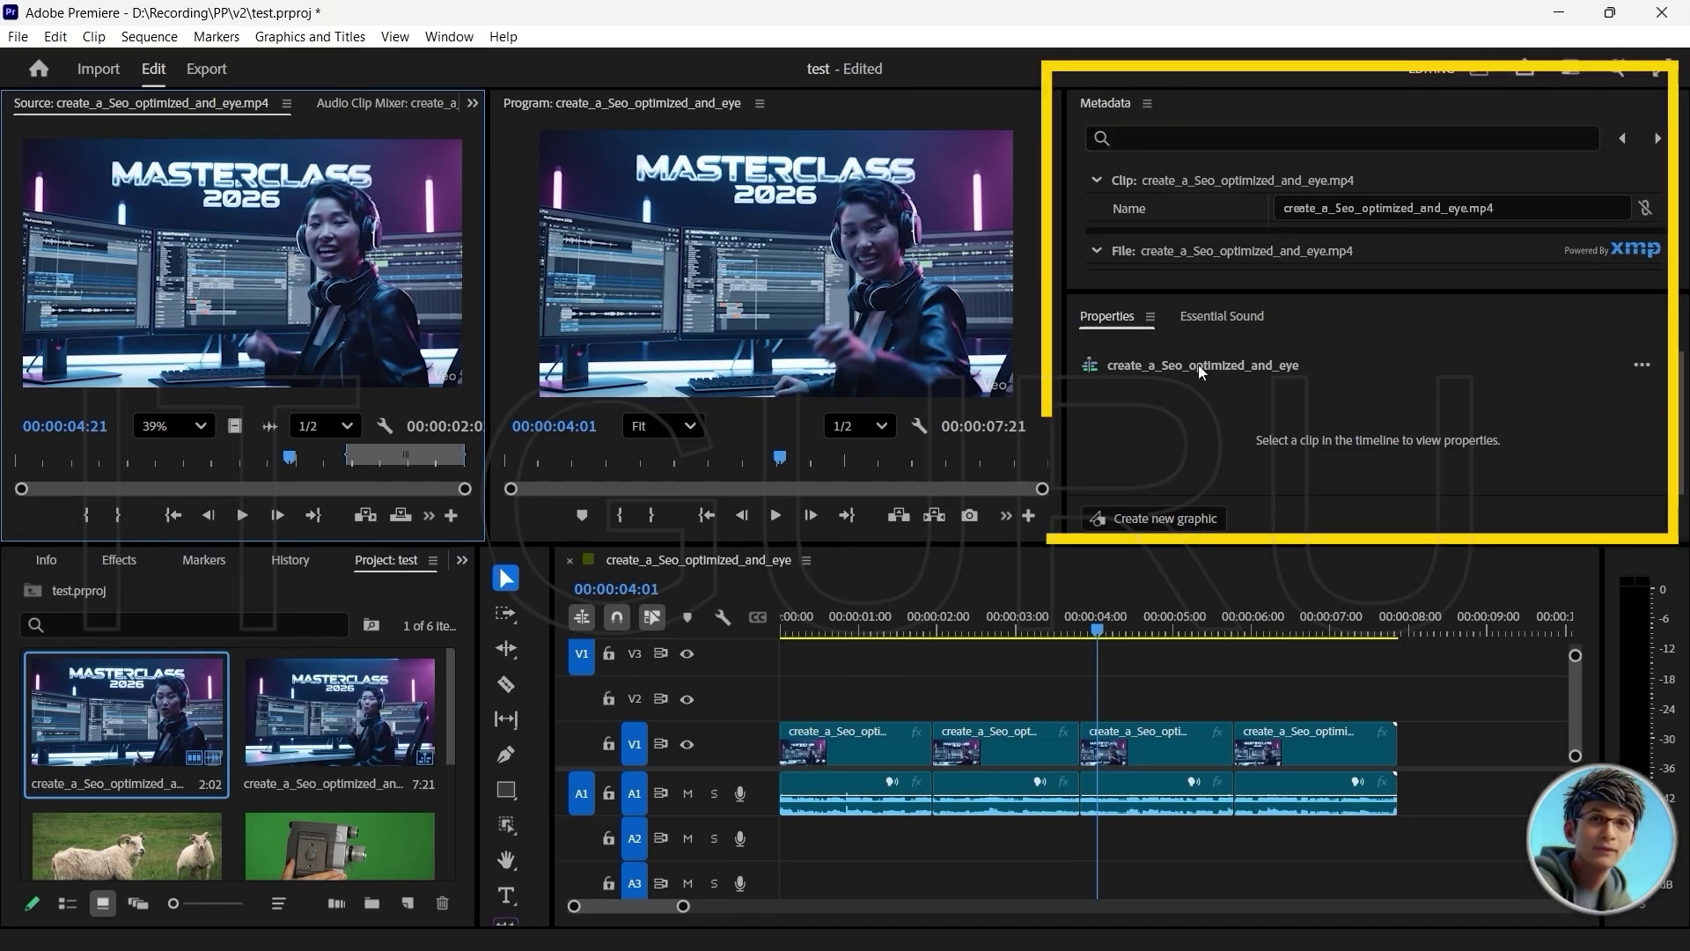
Bring the Metadata panel into focus and close it
click(456, 39)
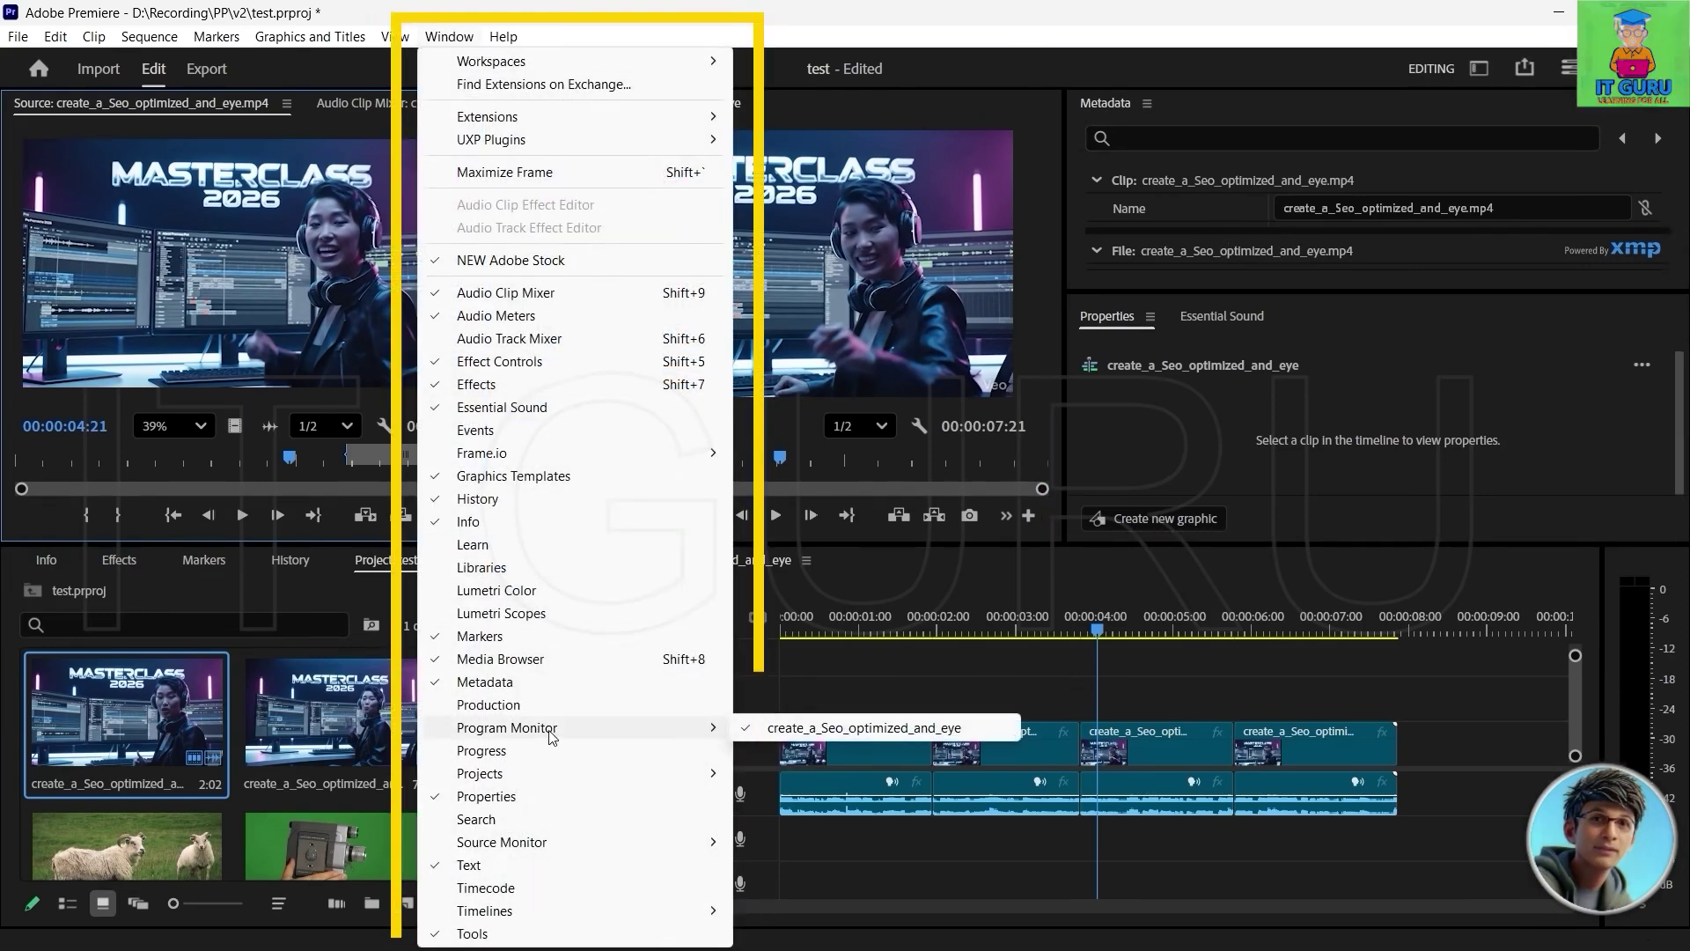
click(491, 683)
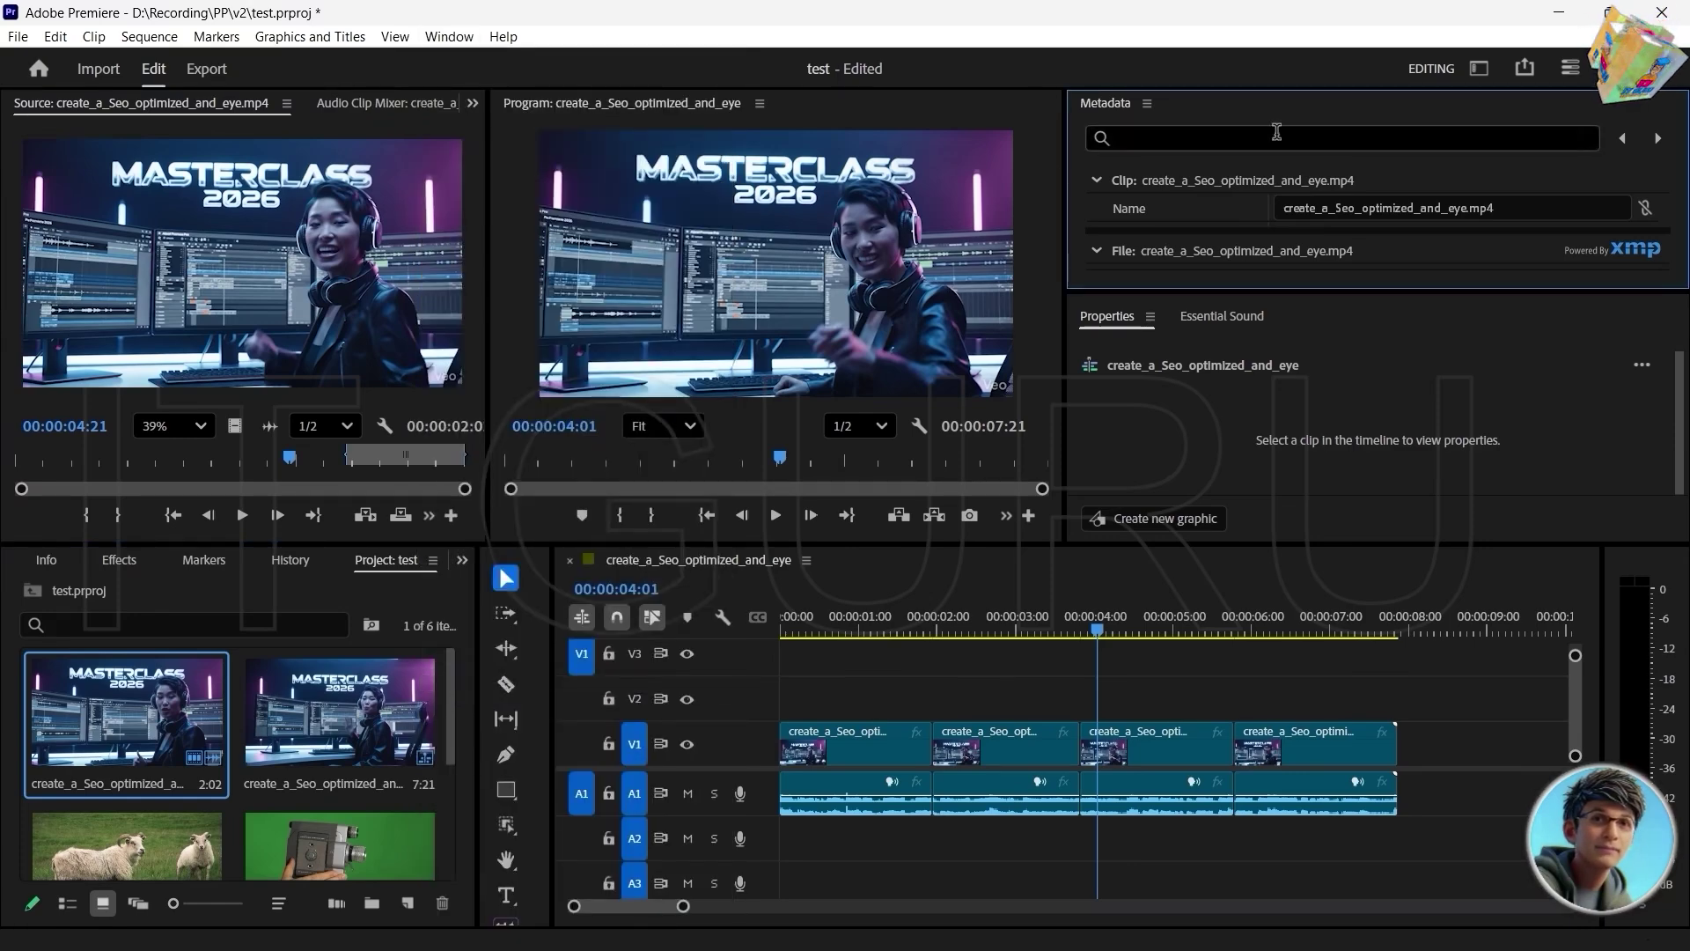
click(1146, 103)
click(1207, 112)
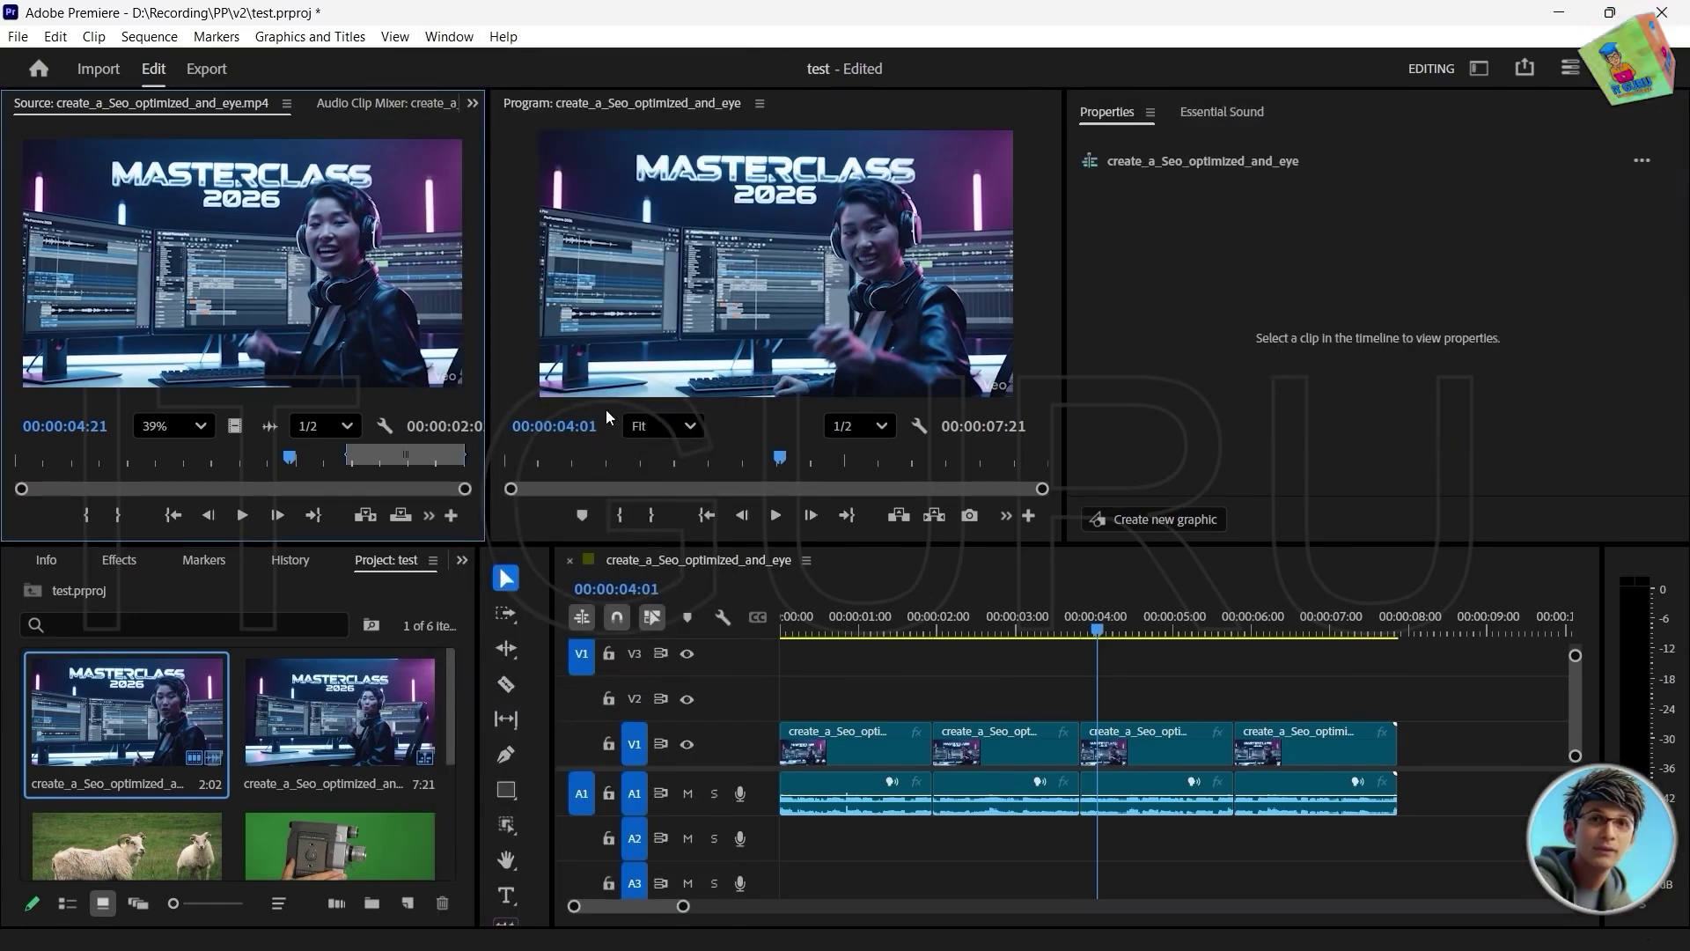
Show the Metadata panel and enlarge it along with its Clip section so more clip properties fit
click(449, 36)
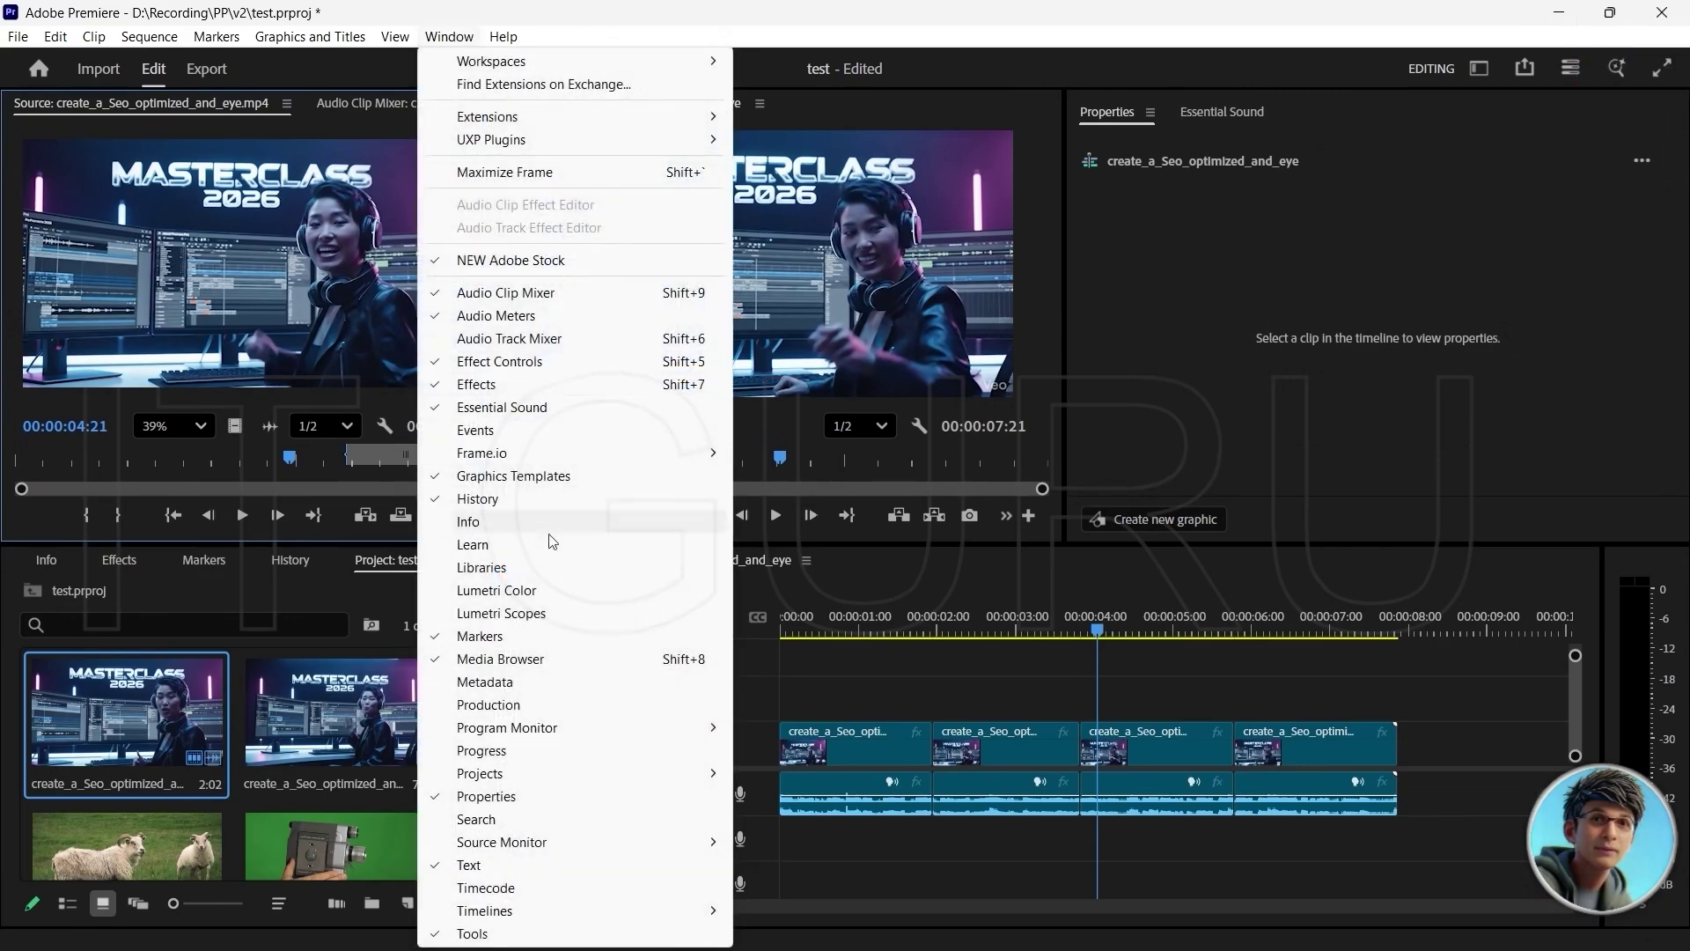
click(504, 683)
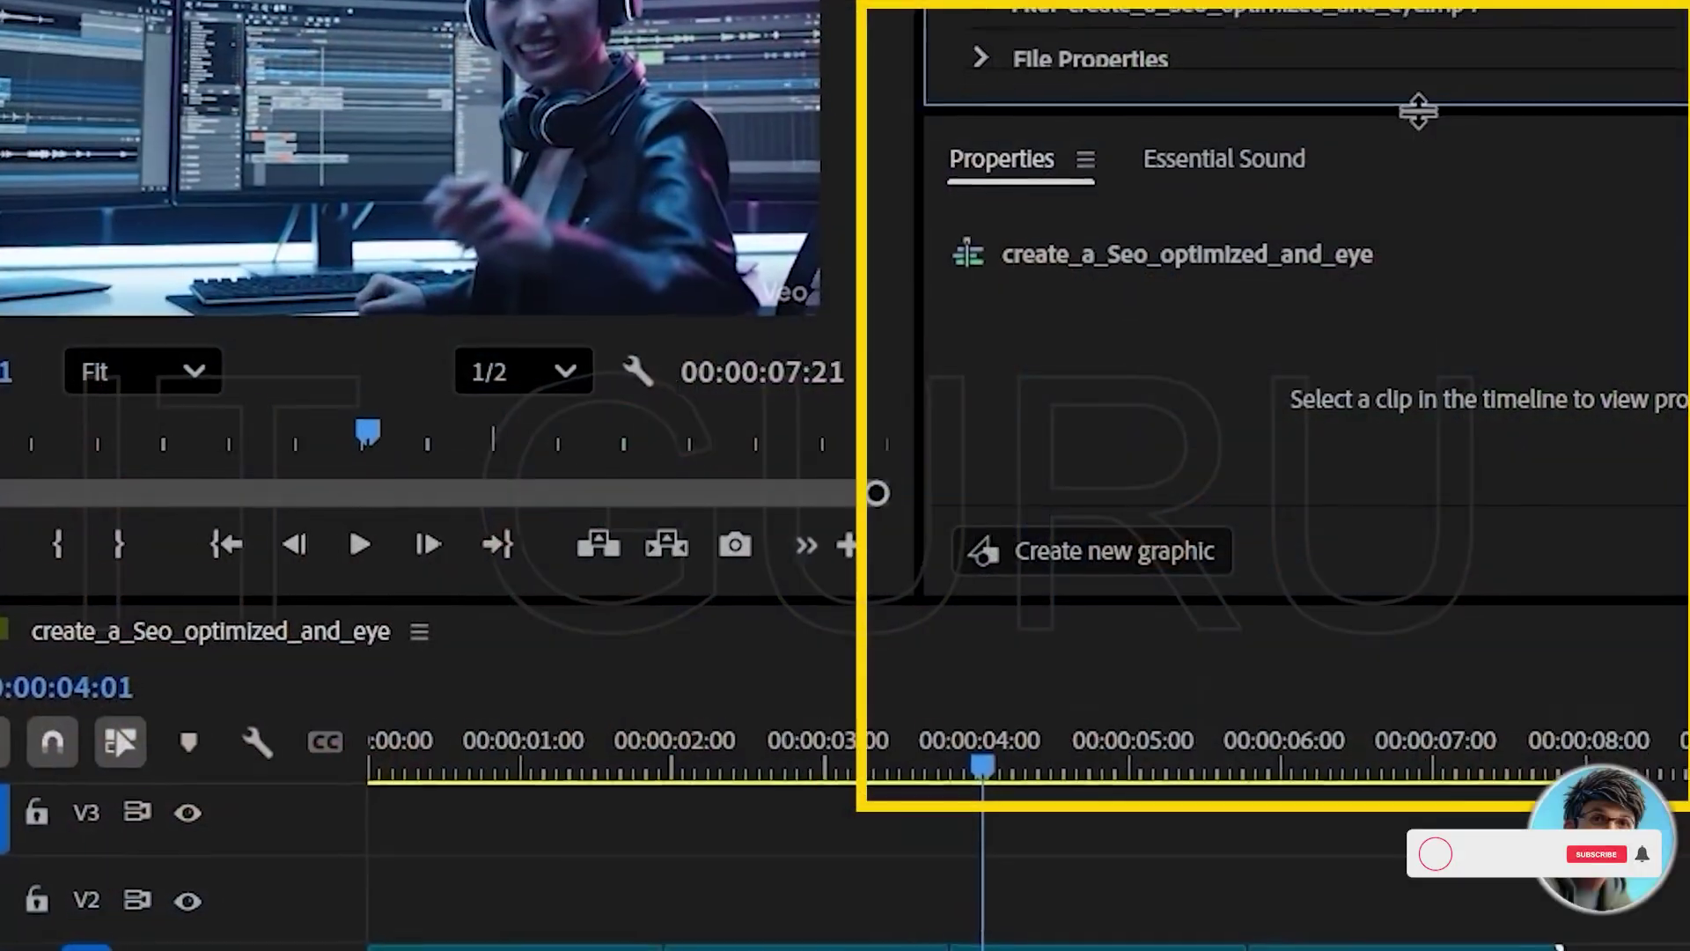
drag(1418, 109, 1471, 738)
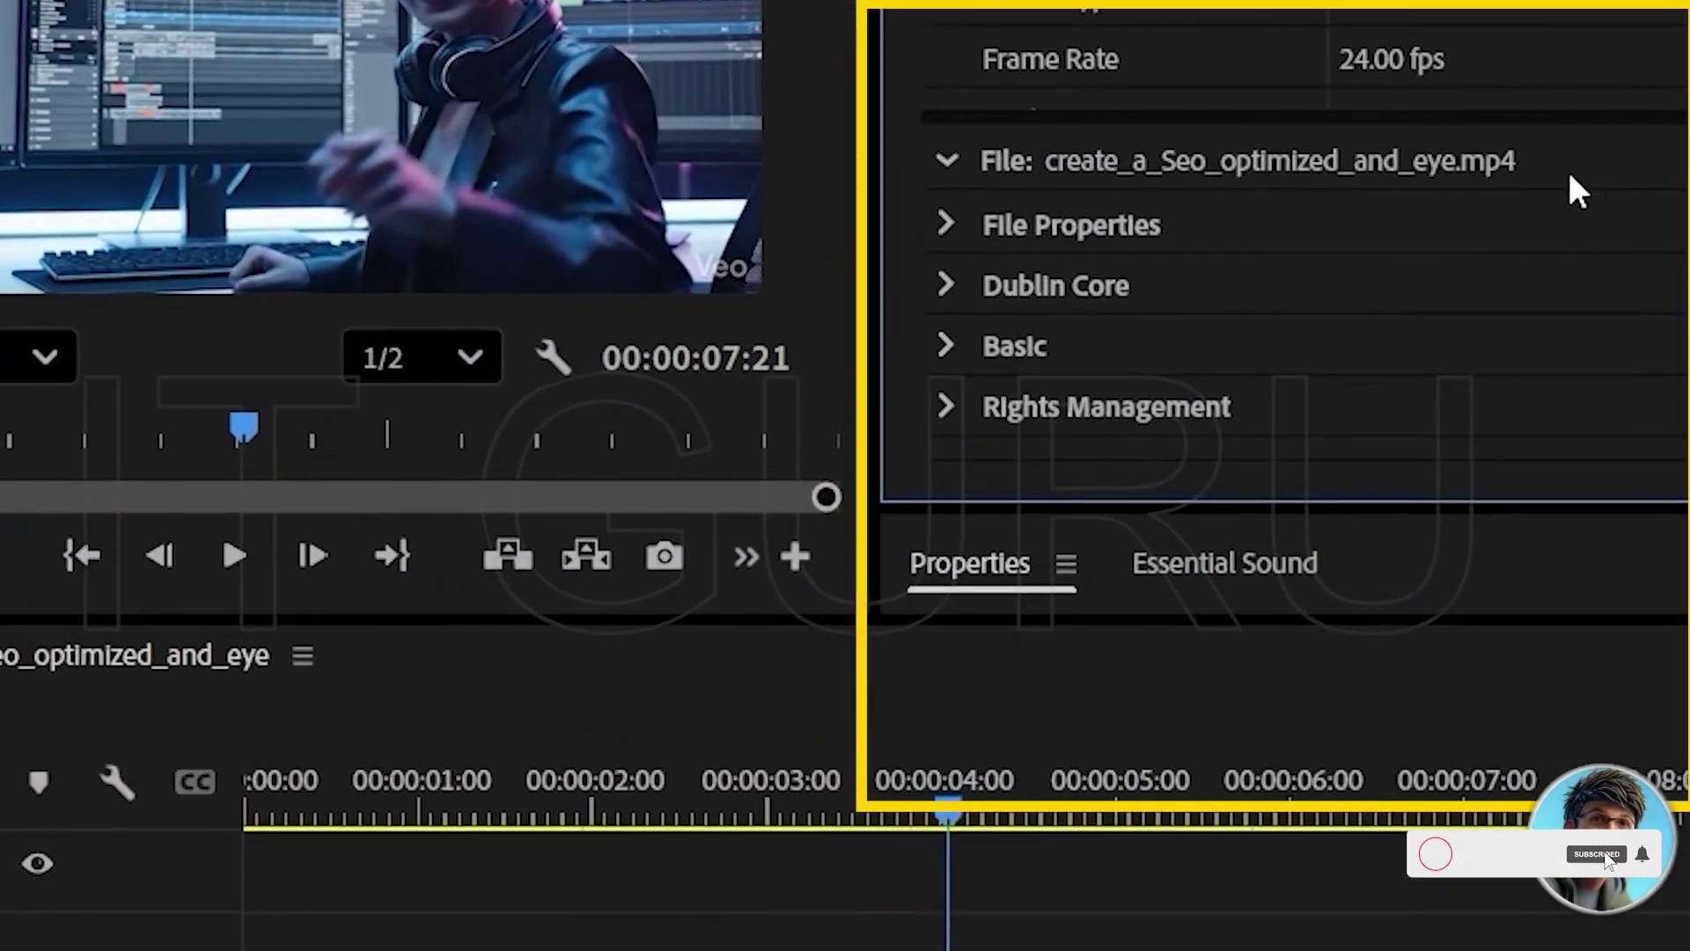
drag(1572, 134, 1578, 432)
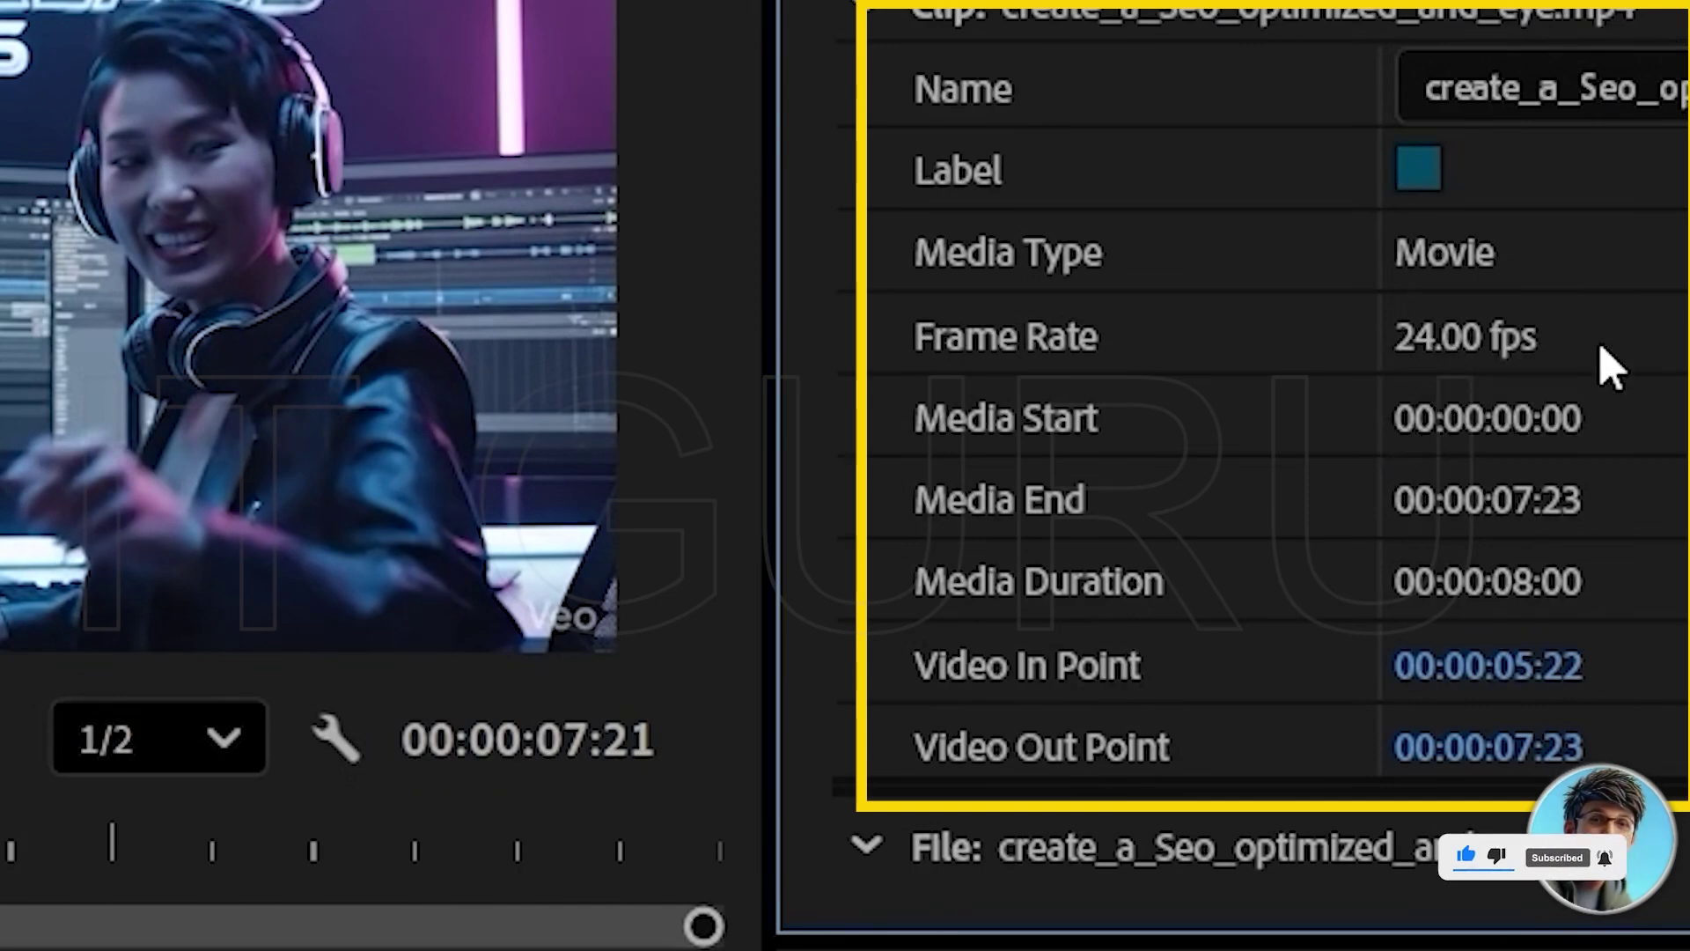
Review the clip metadata of create_a_Seo_optimized_and_eye.mp4, including frame rate, durations, in and out points, video info and file path
scroll(1277, 423, down, 3)
scroll(1414, 616, down, 3)
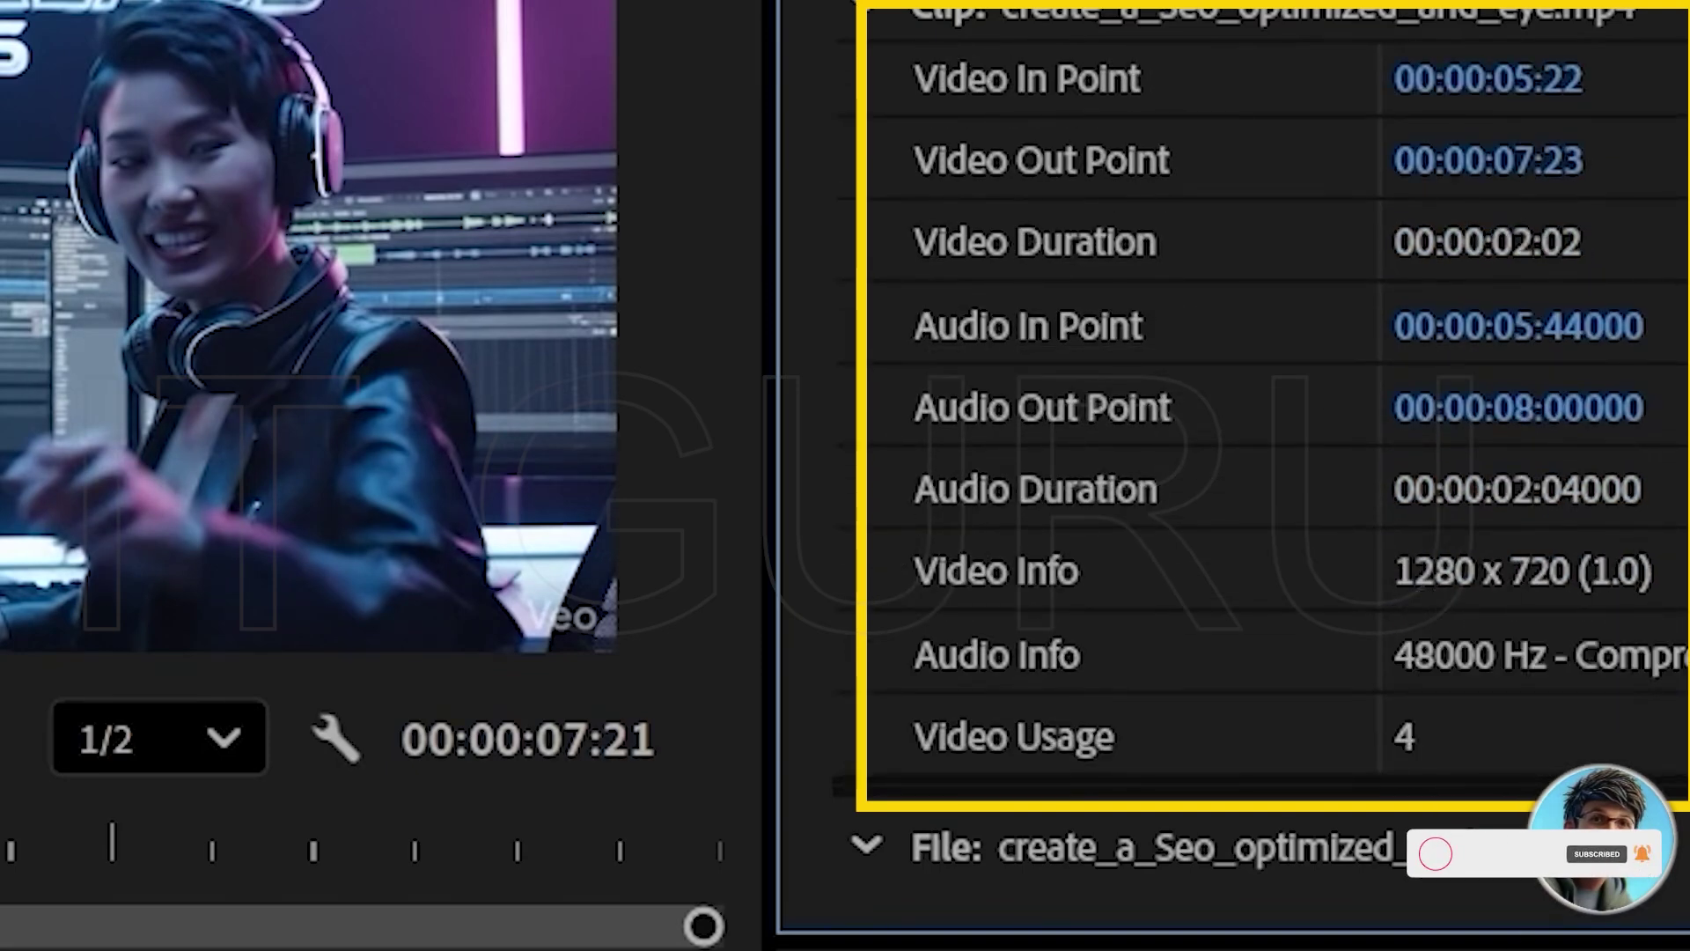
scroll(1435, 527, down, 2)
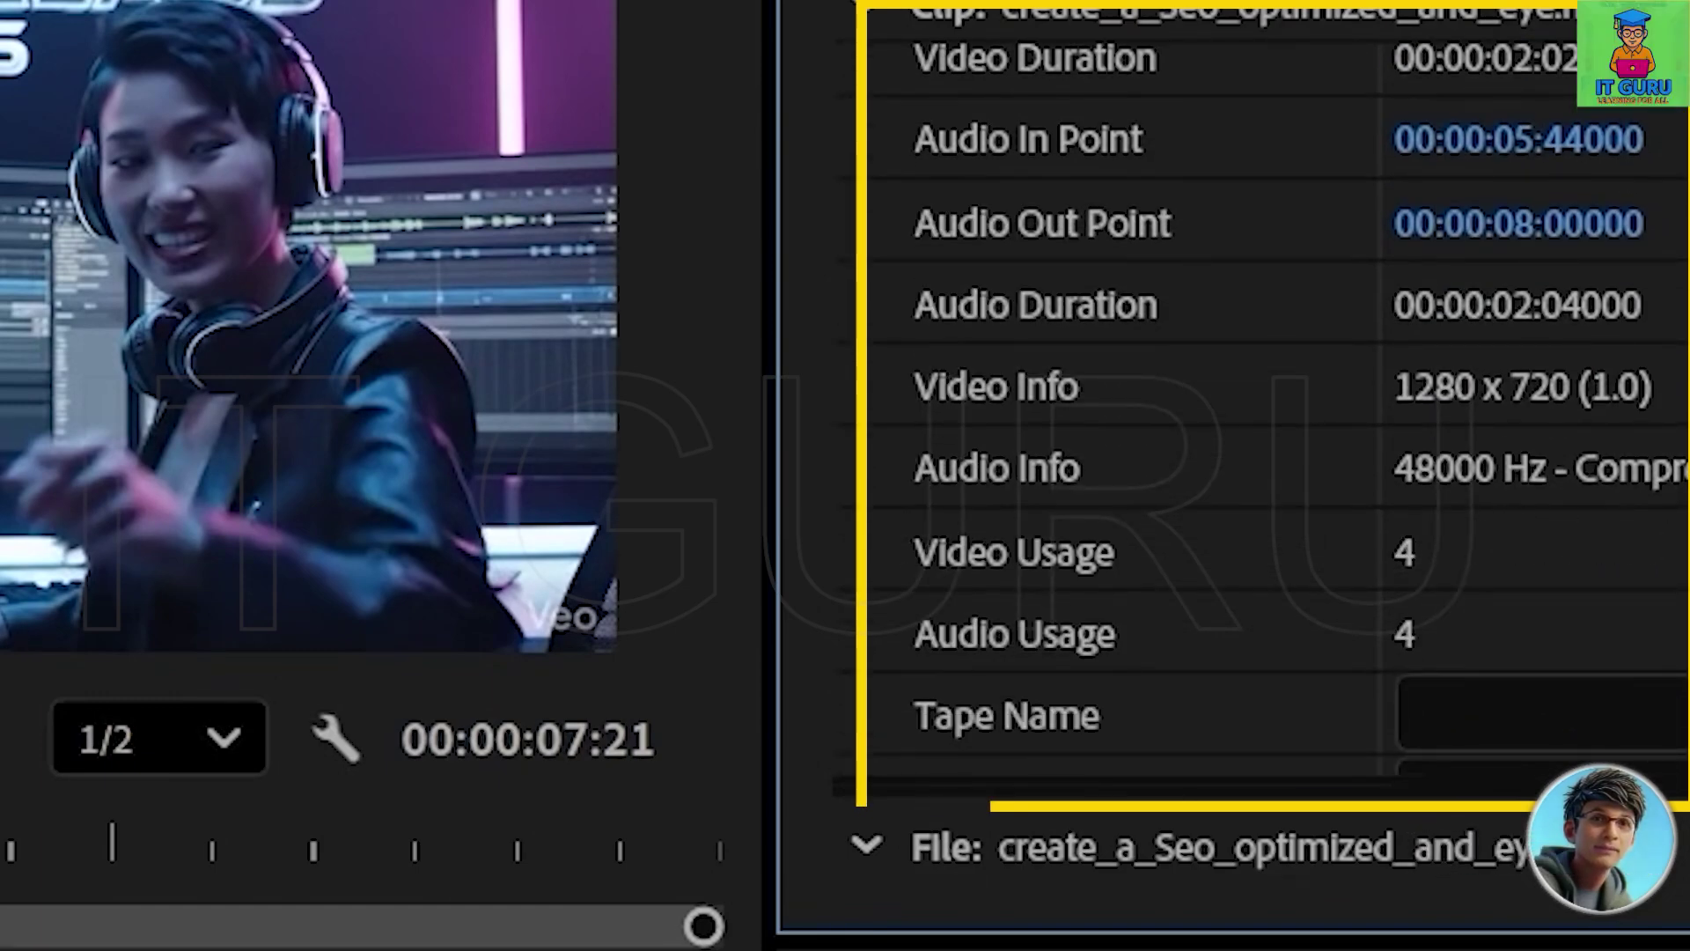
scroll(1464, 529, down, 1)
scroll(1259, 405, down, 5)
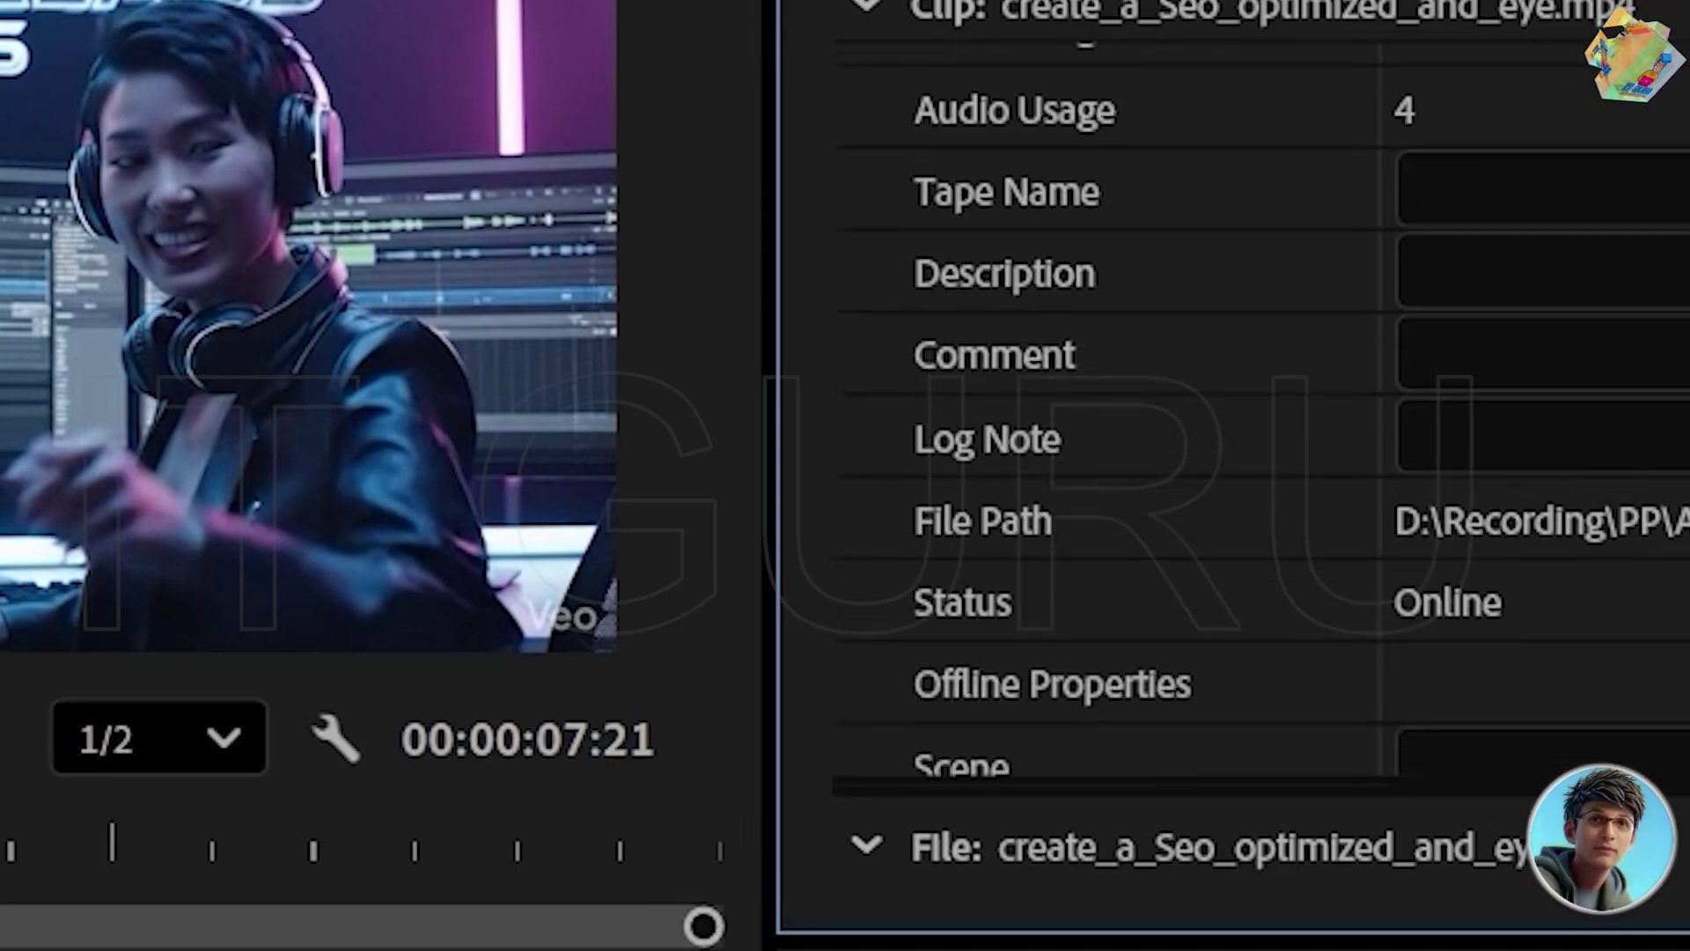
scroll(1661, 378, up, 4)
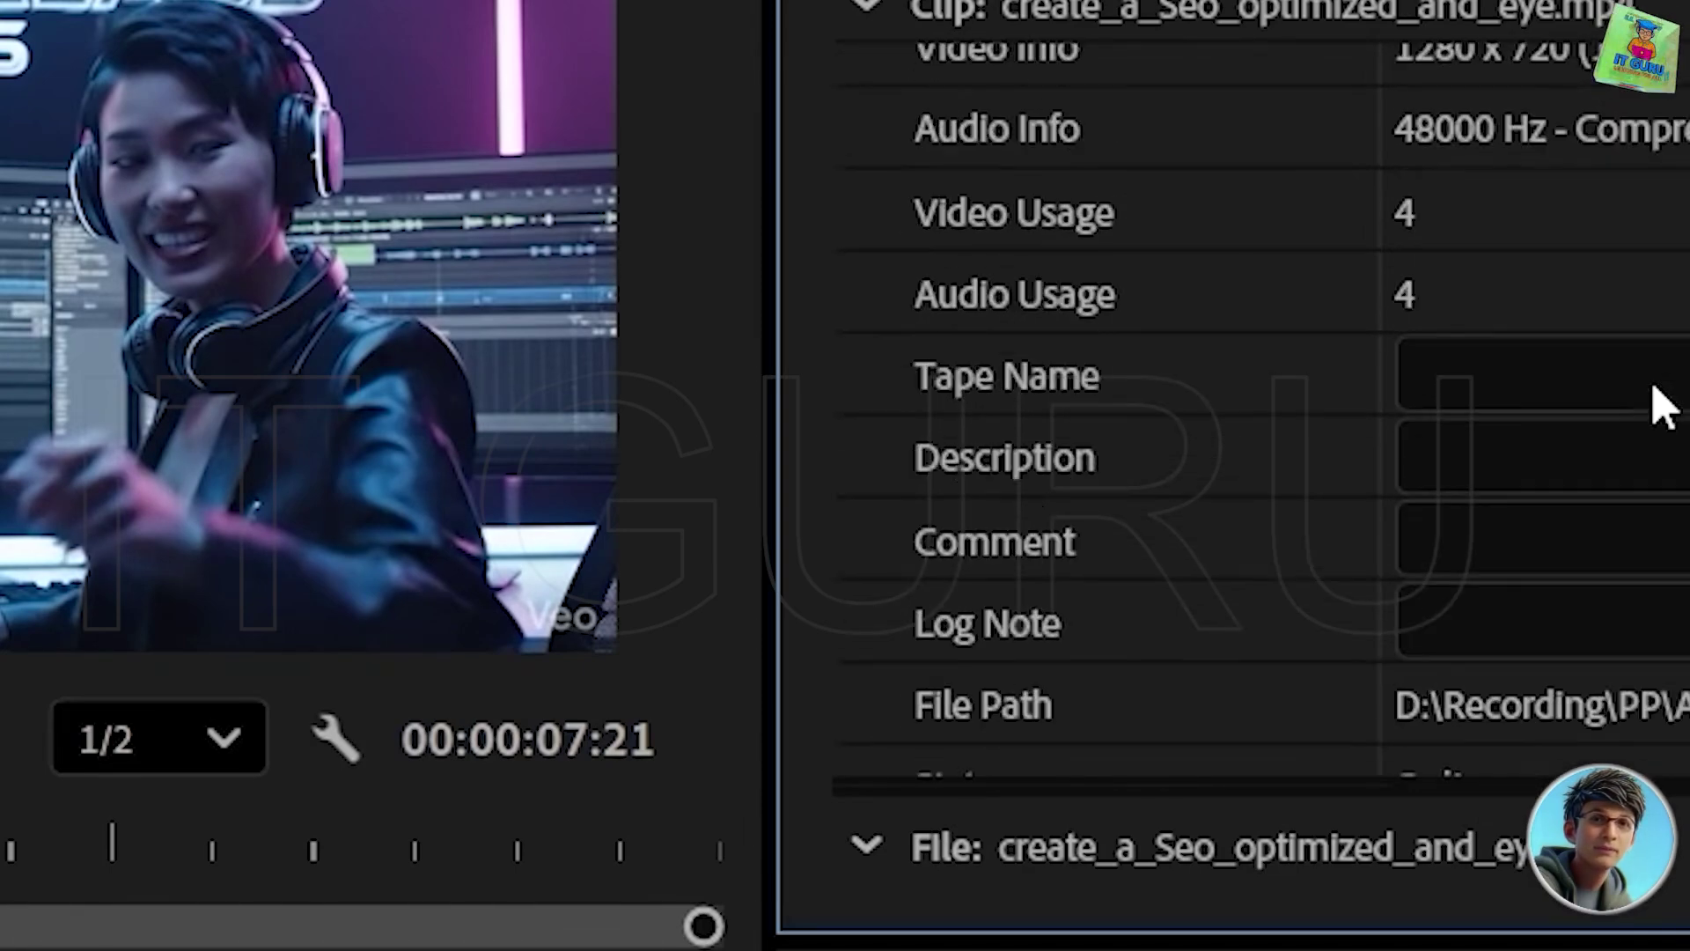
scroll(1660, 407, up, 7)
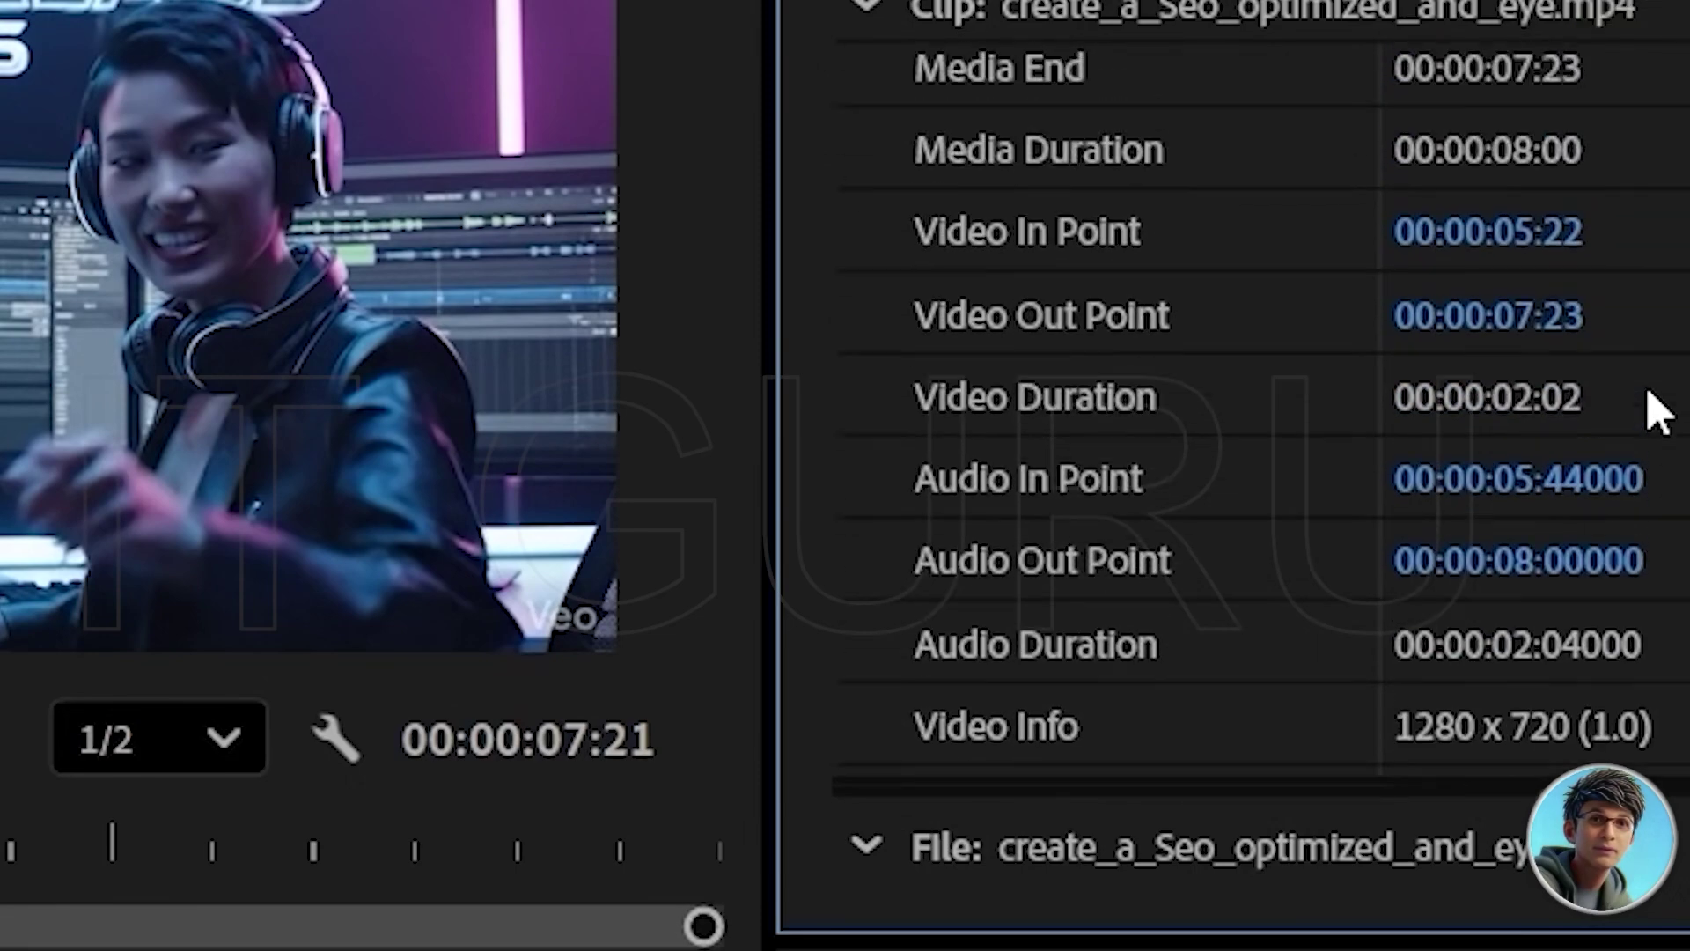
scroll(1660, 414, up, 5)
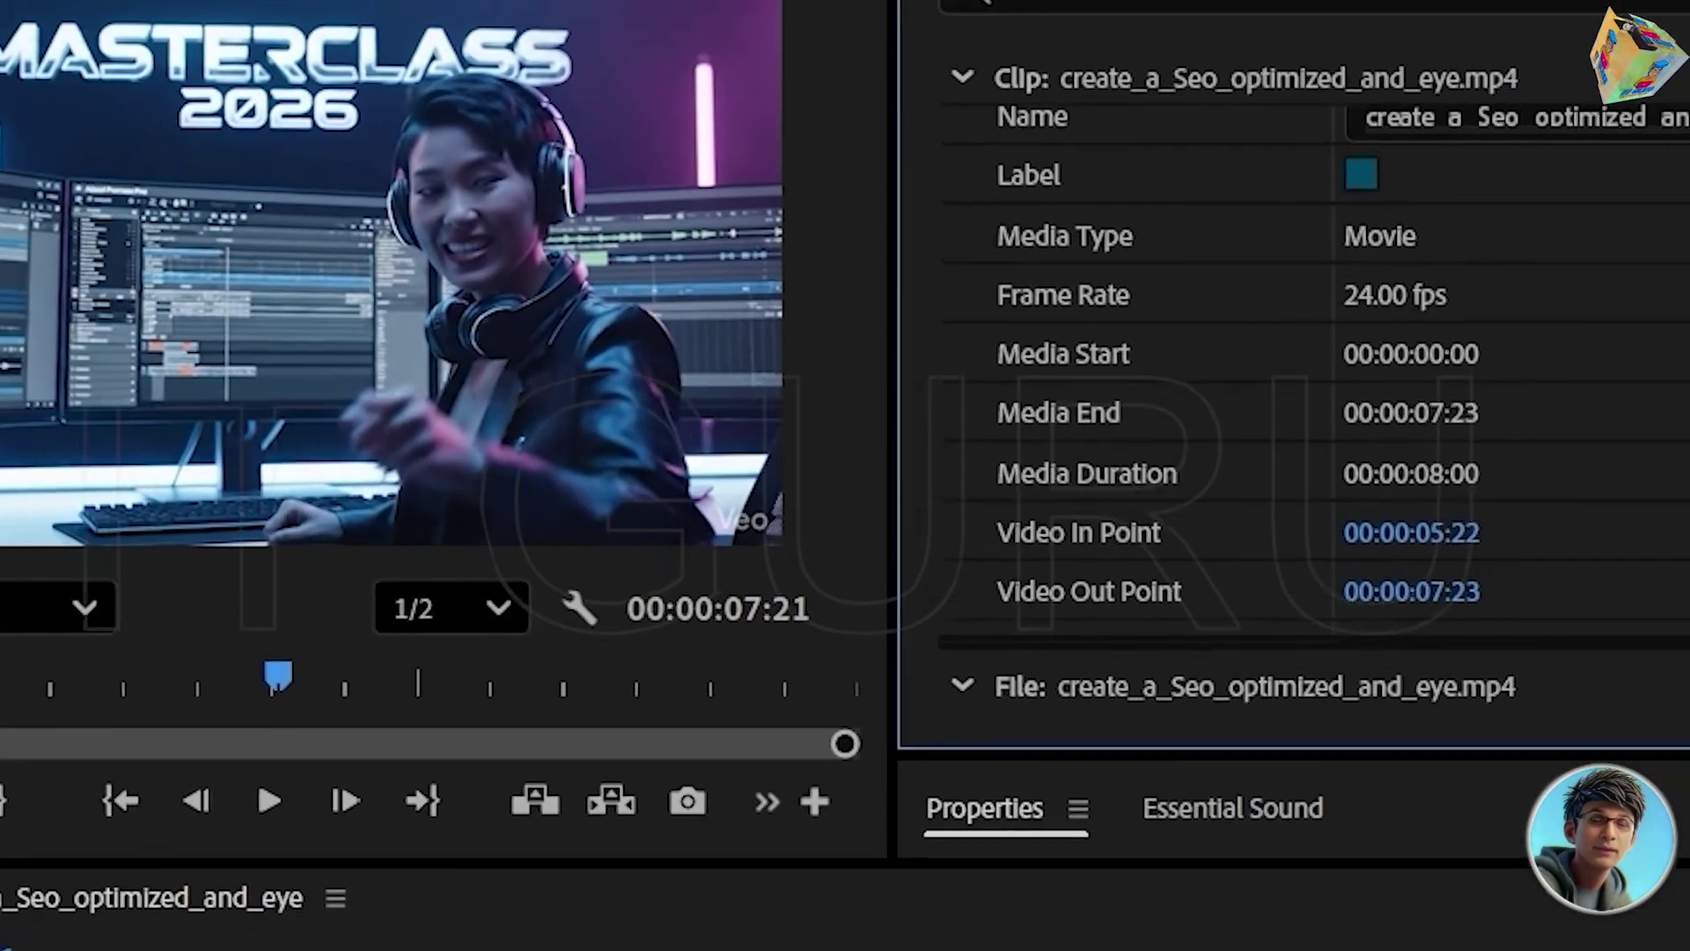
Load the young-sheep clip and examine its frame rate, media duration and video info in the metadata
click(441, 281)
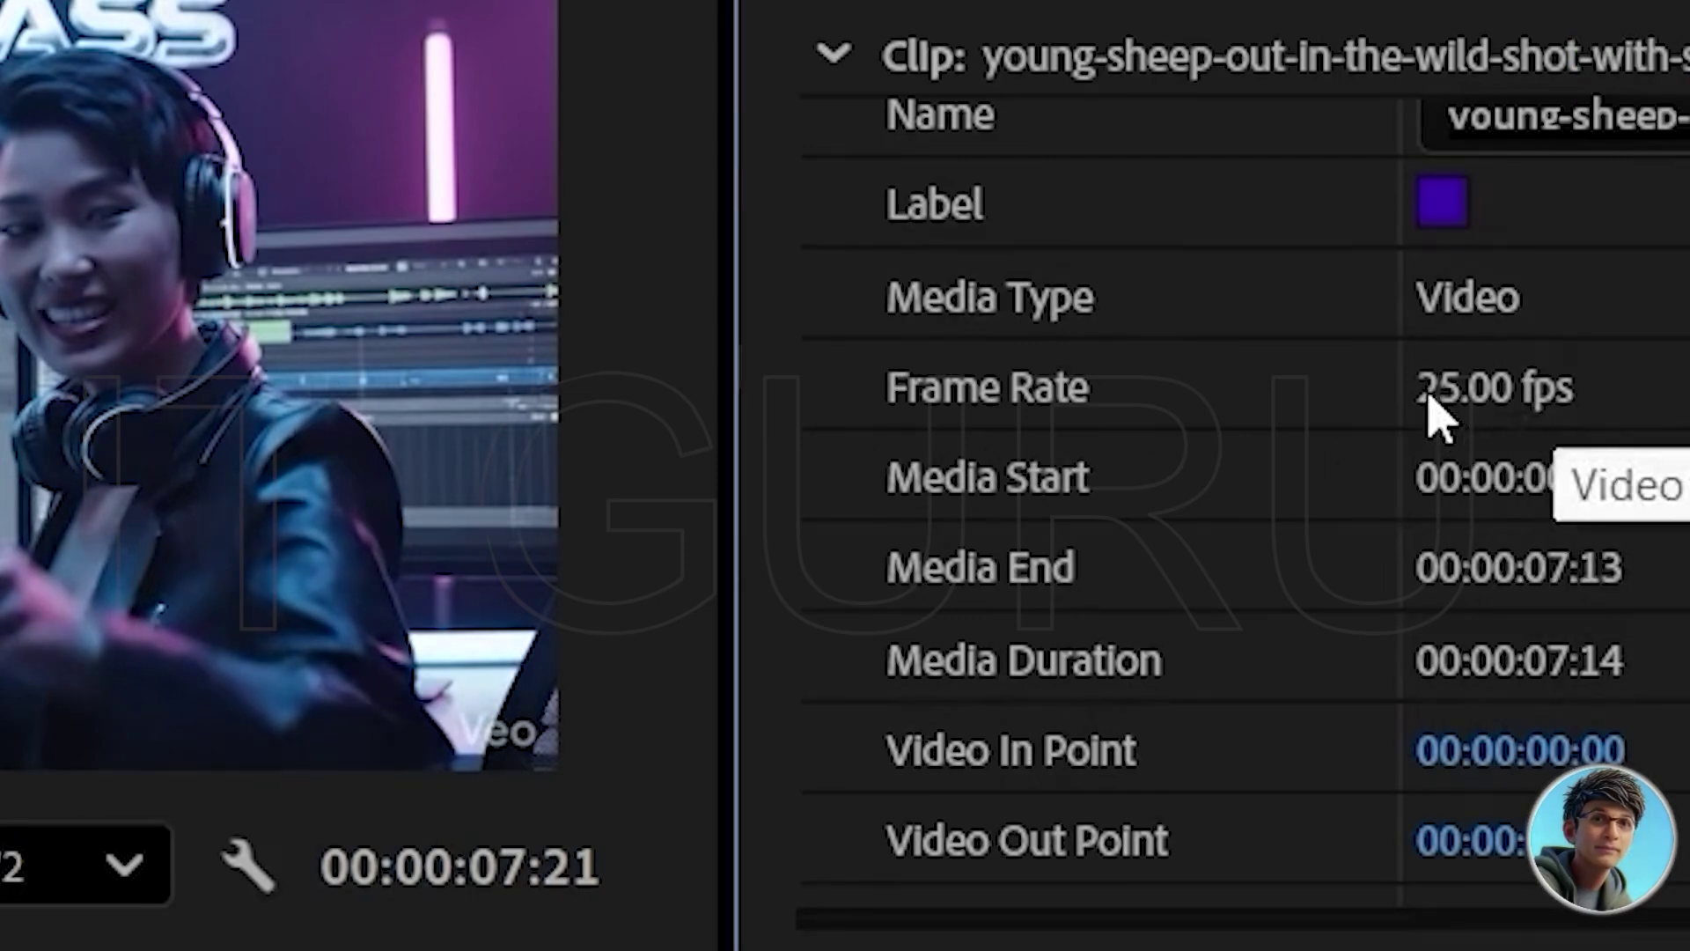
scroll(1624, 414, down, 5)
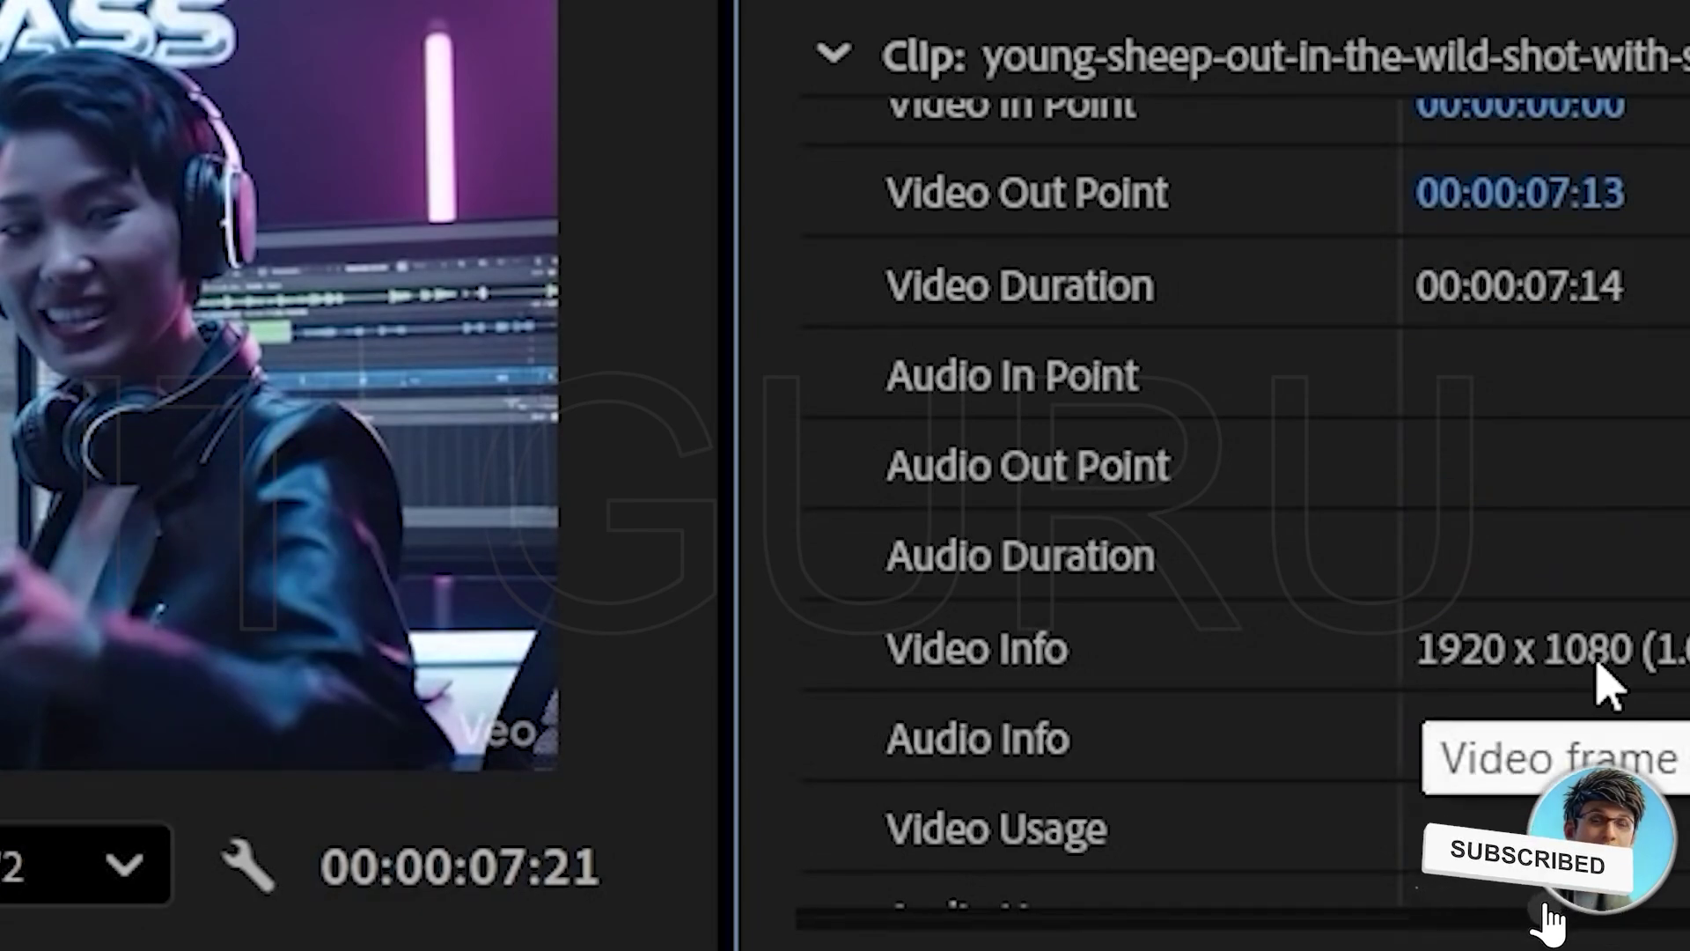
scroll(1215, 502, up, 5)
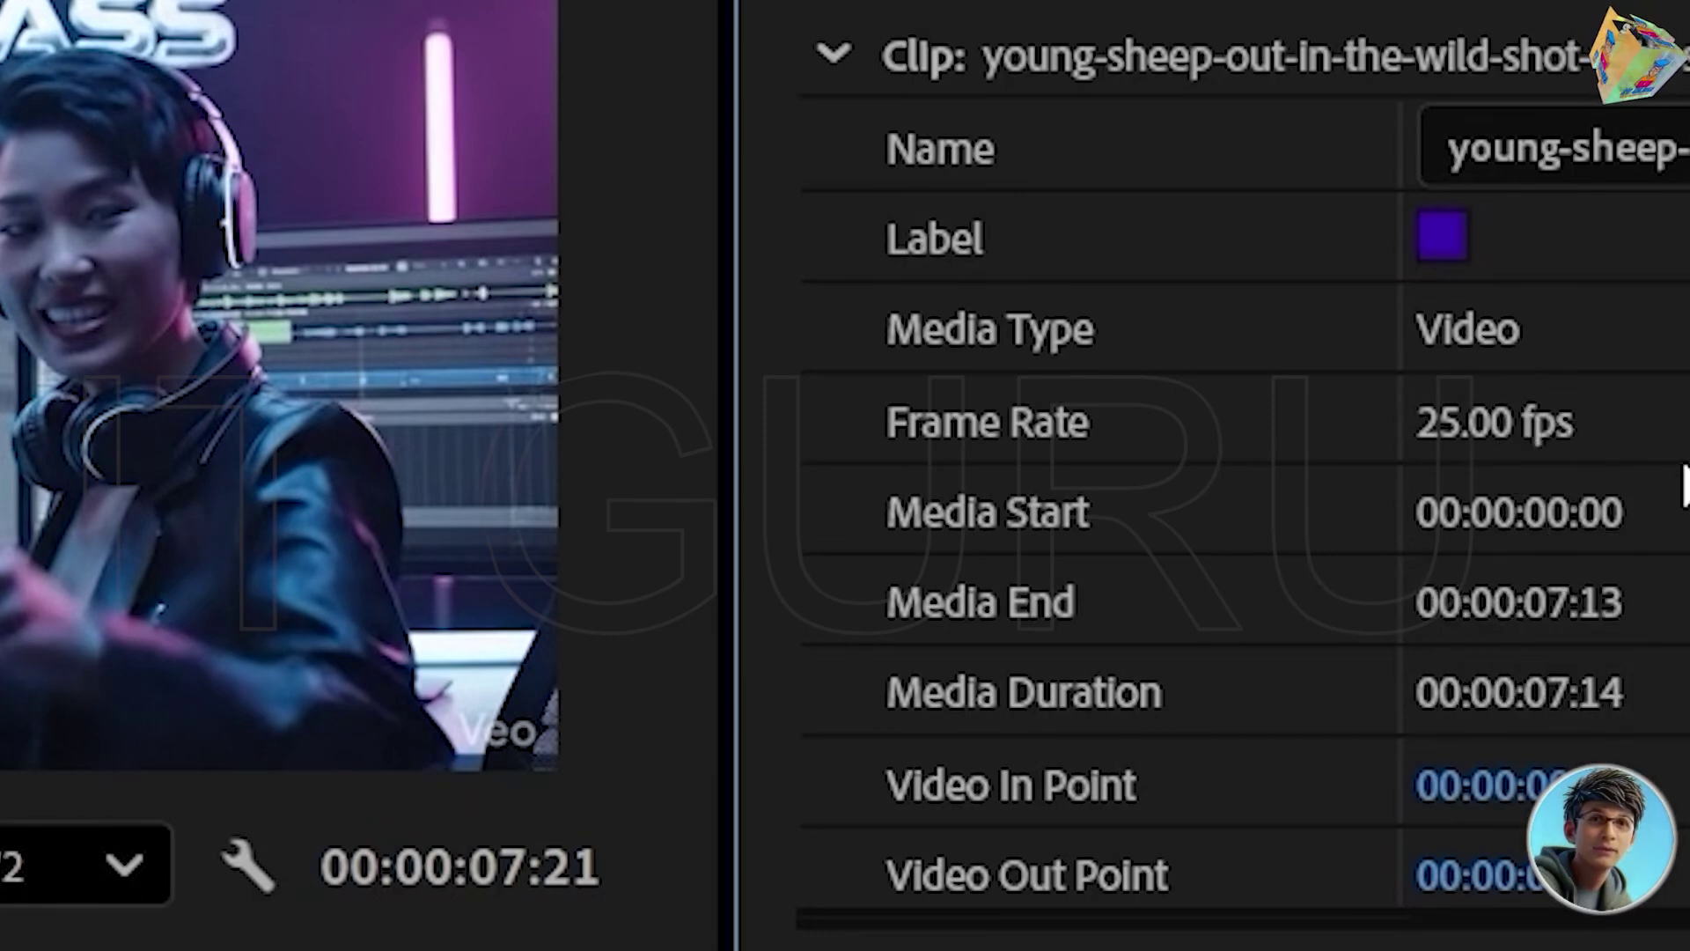
scroll(1683, 484, down, 1)
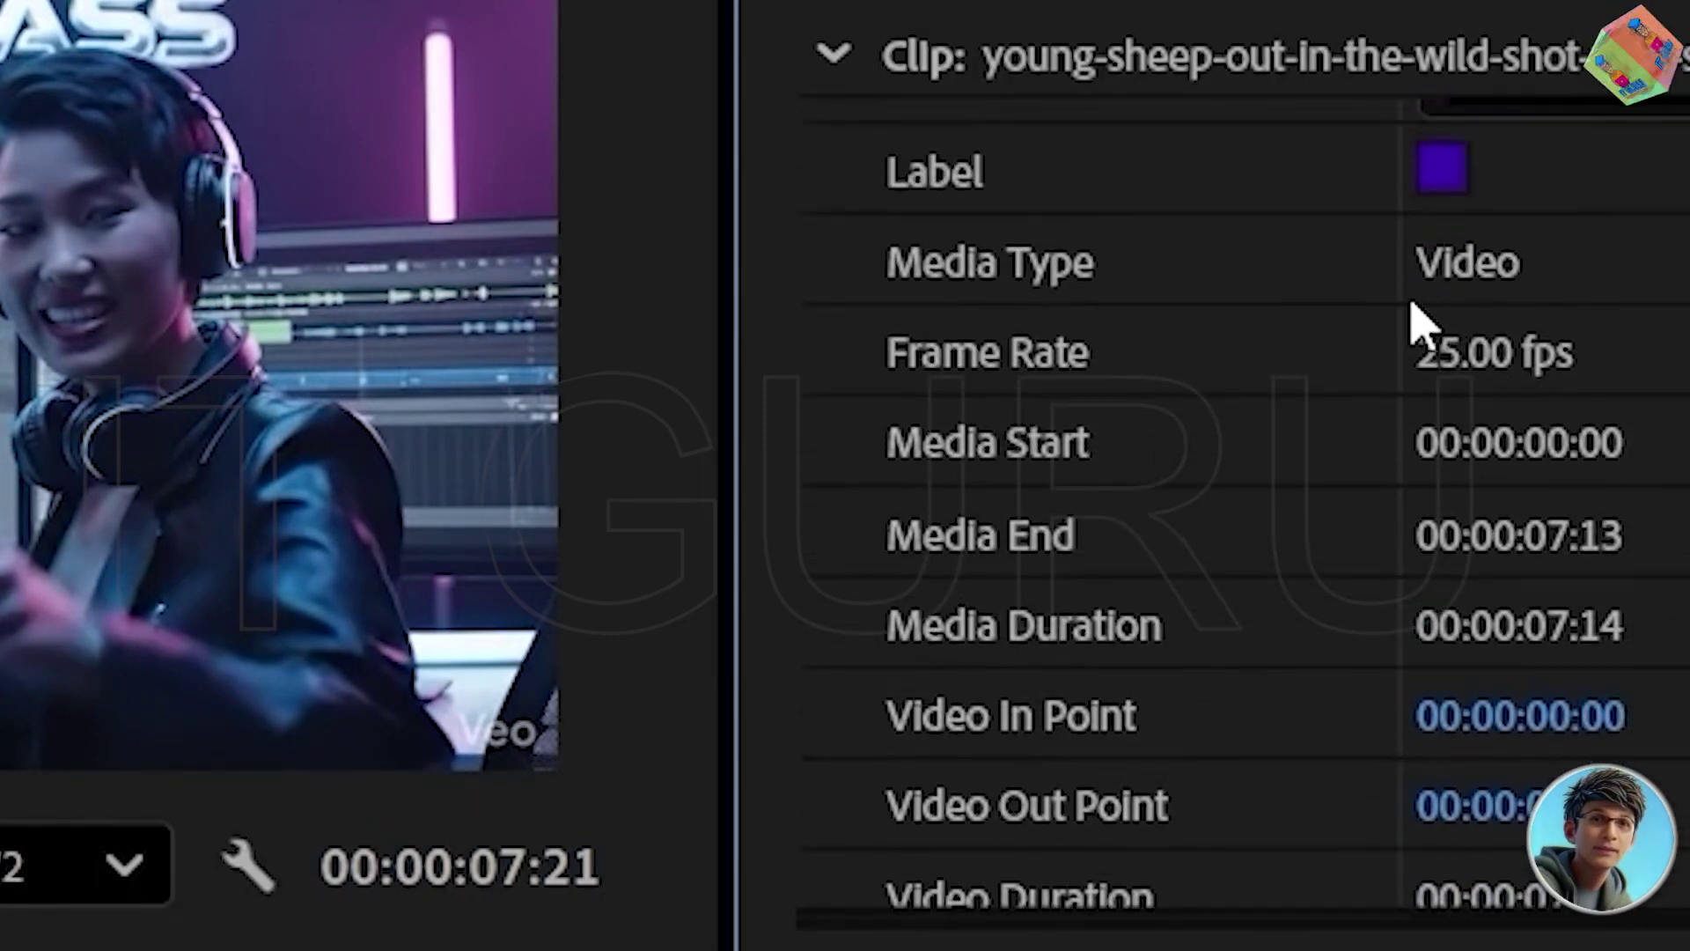
scroll(1683, 485, down, 2)
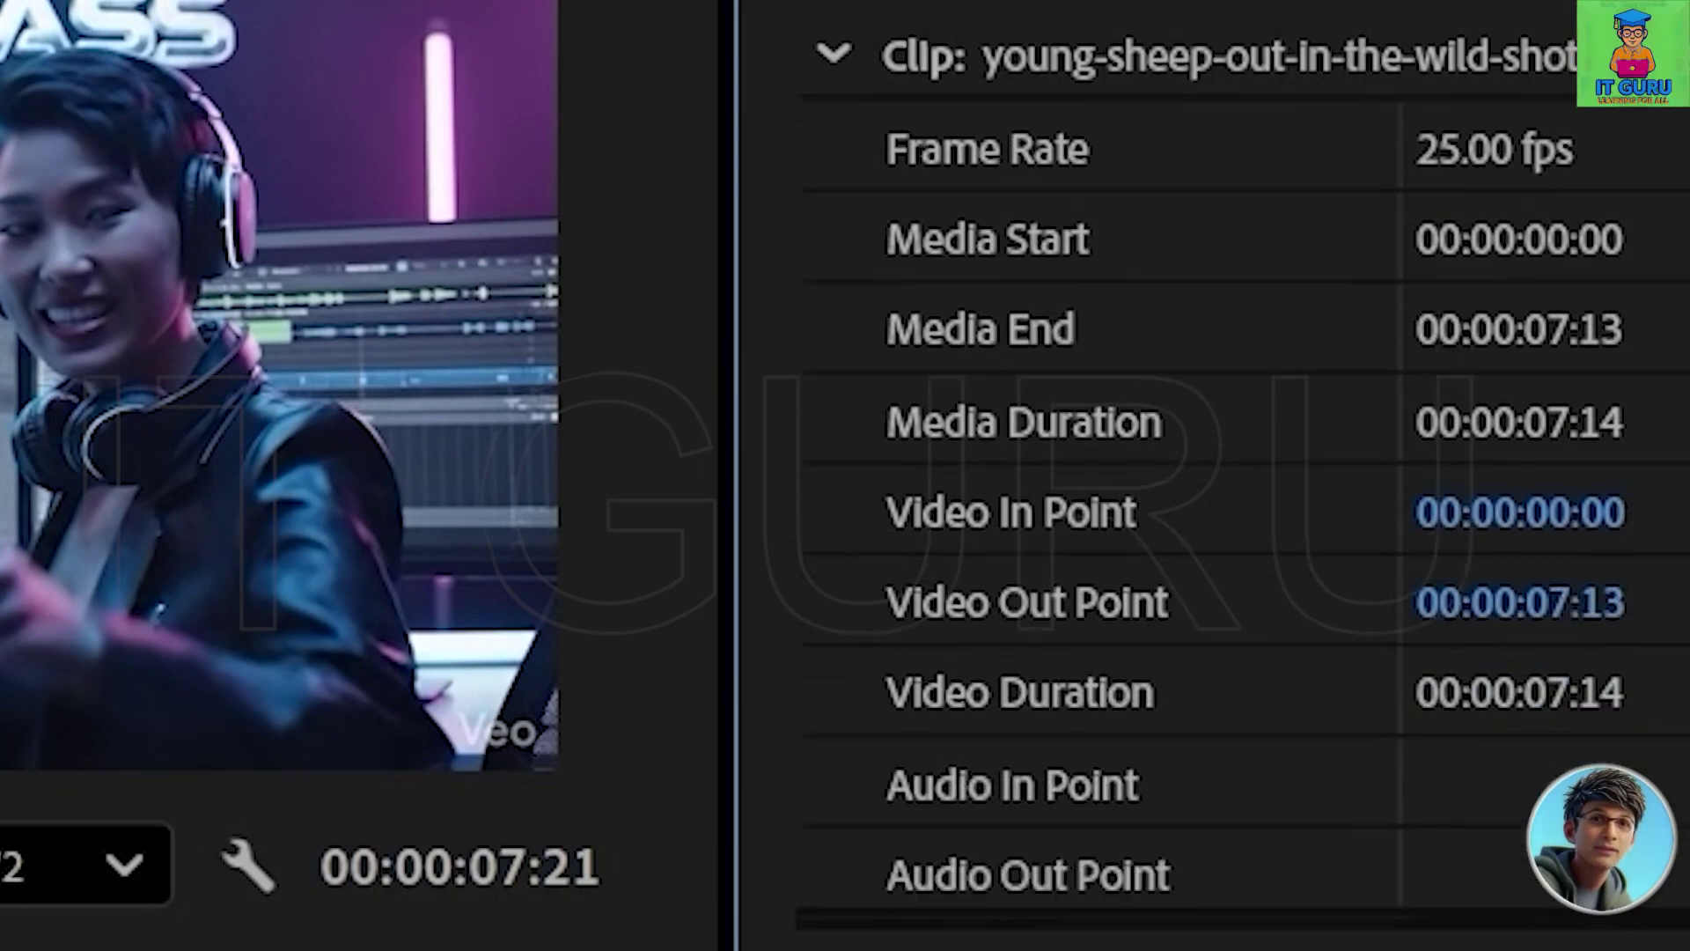
scroll(1232, 502, down, 4)
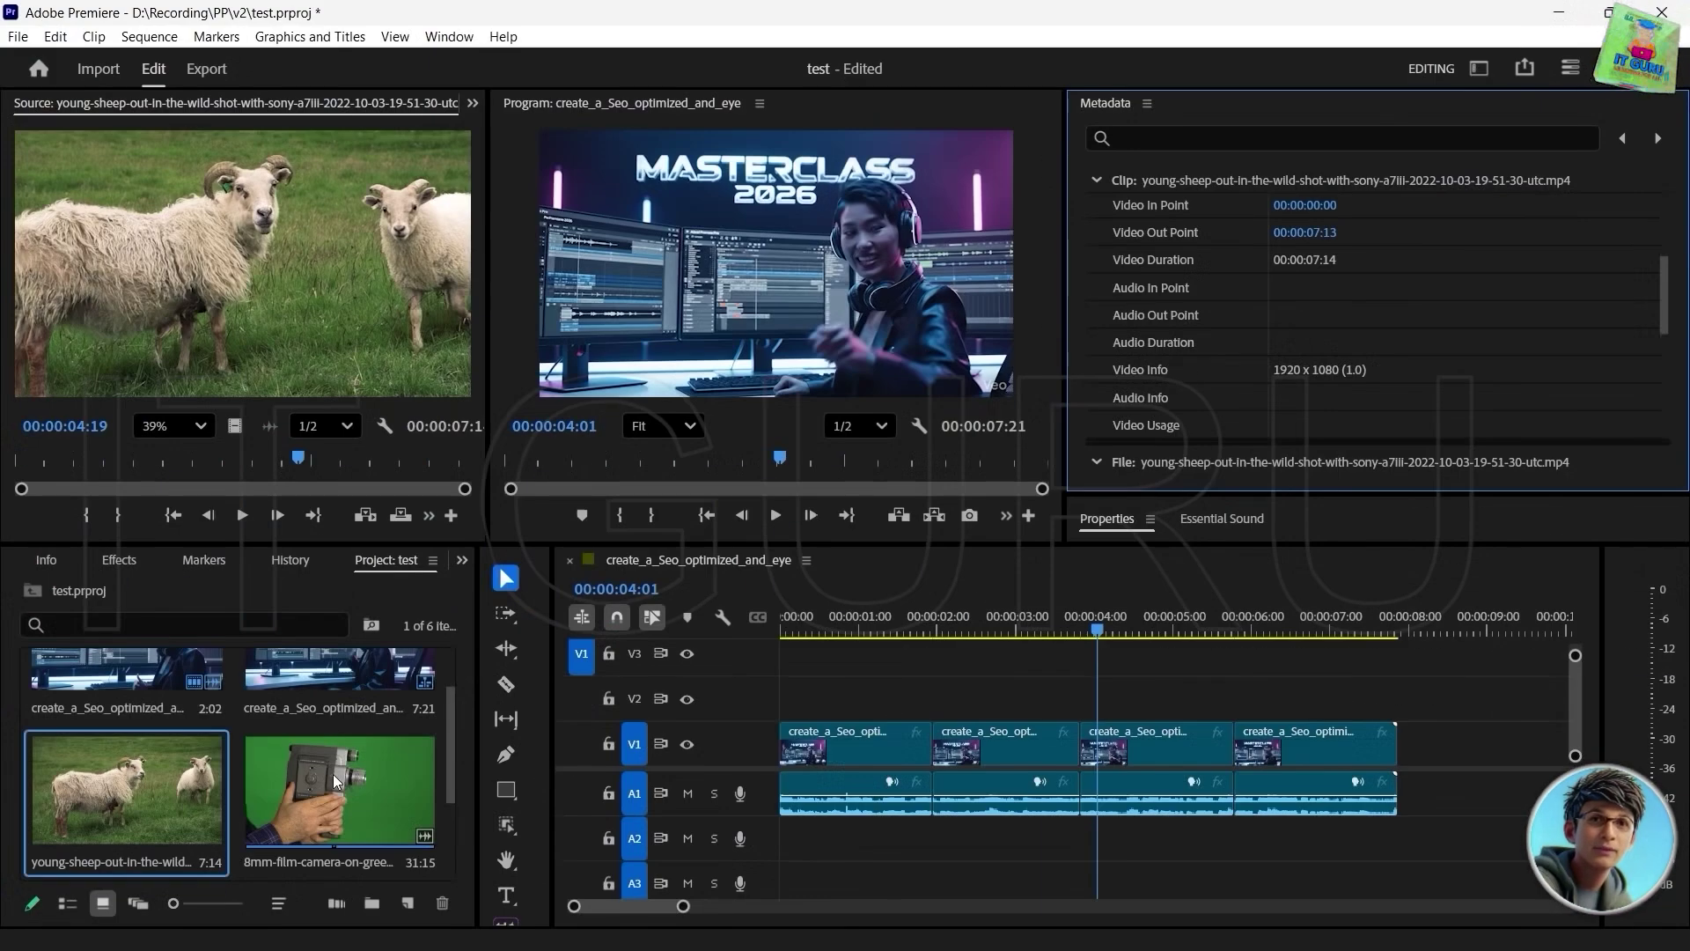
Load the 8mm-film-camera green-screen clip and examine its frame rate, duration, video info and audio info in the metadata
double_click(333, 780)
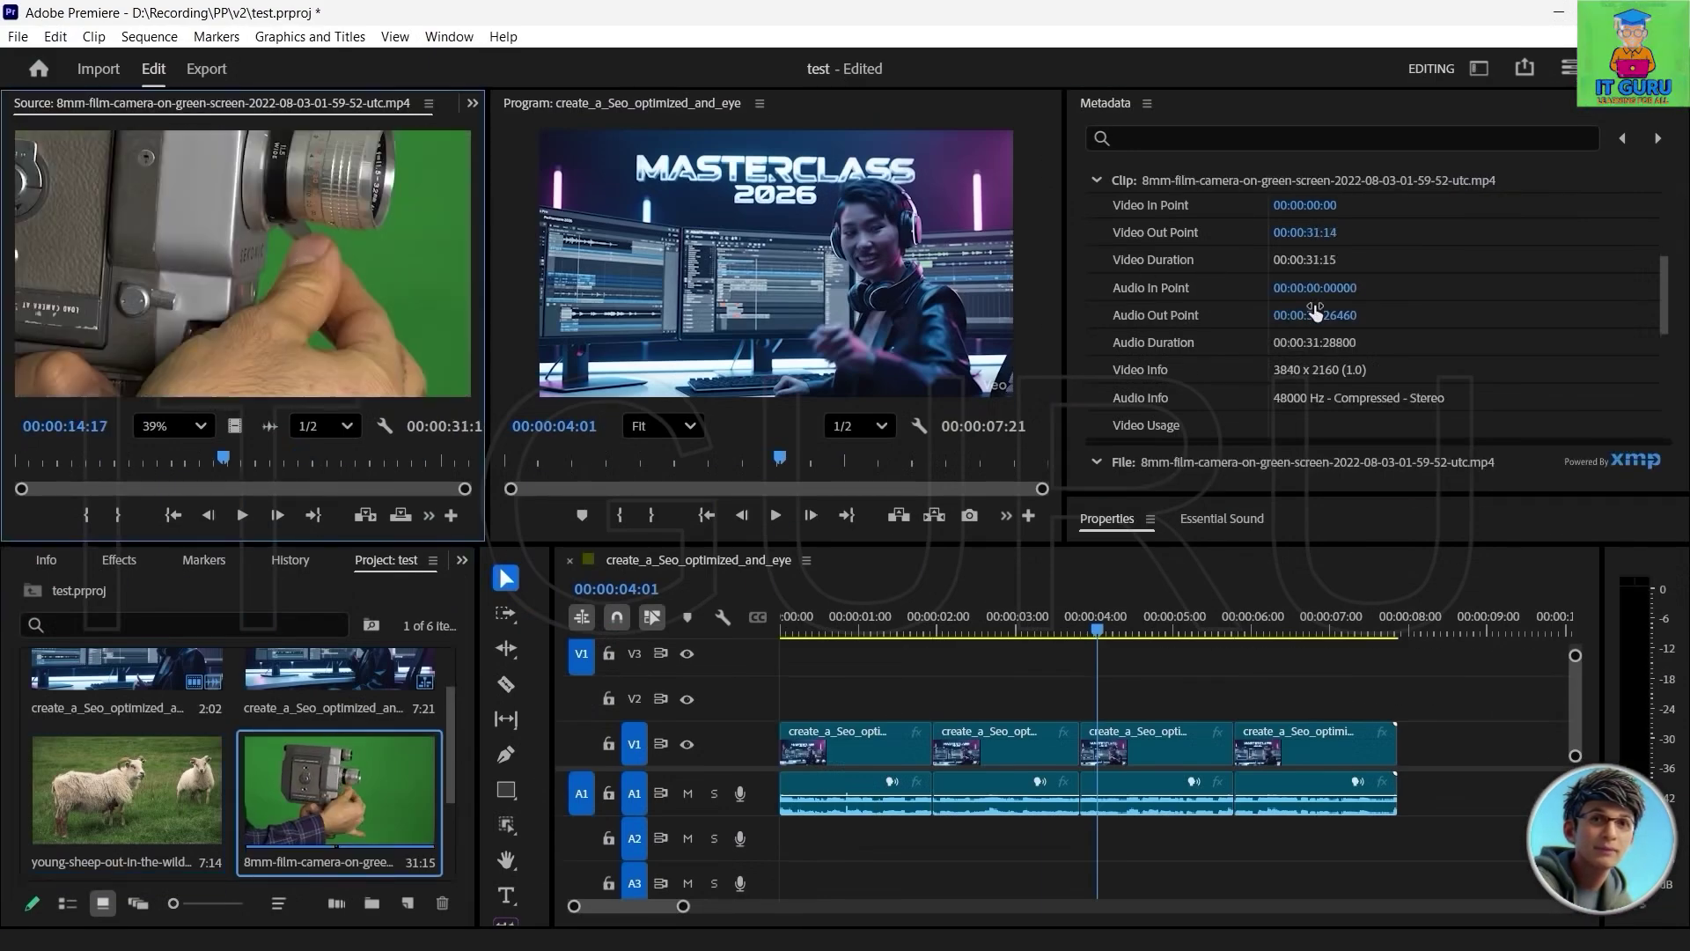
scroll(1316, 312, up, 5)
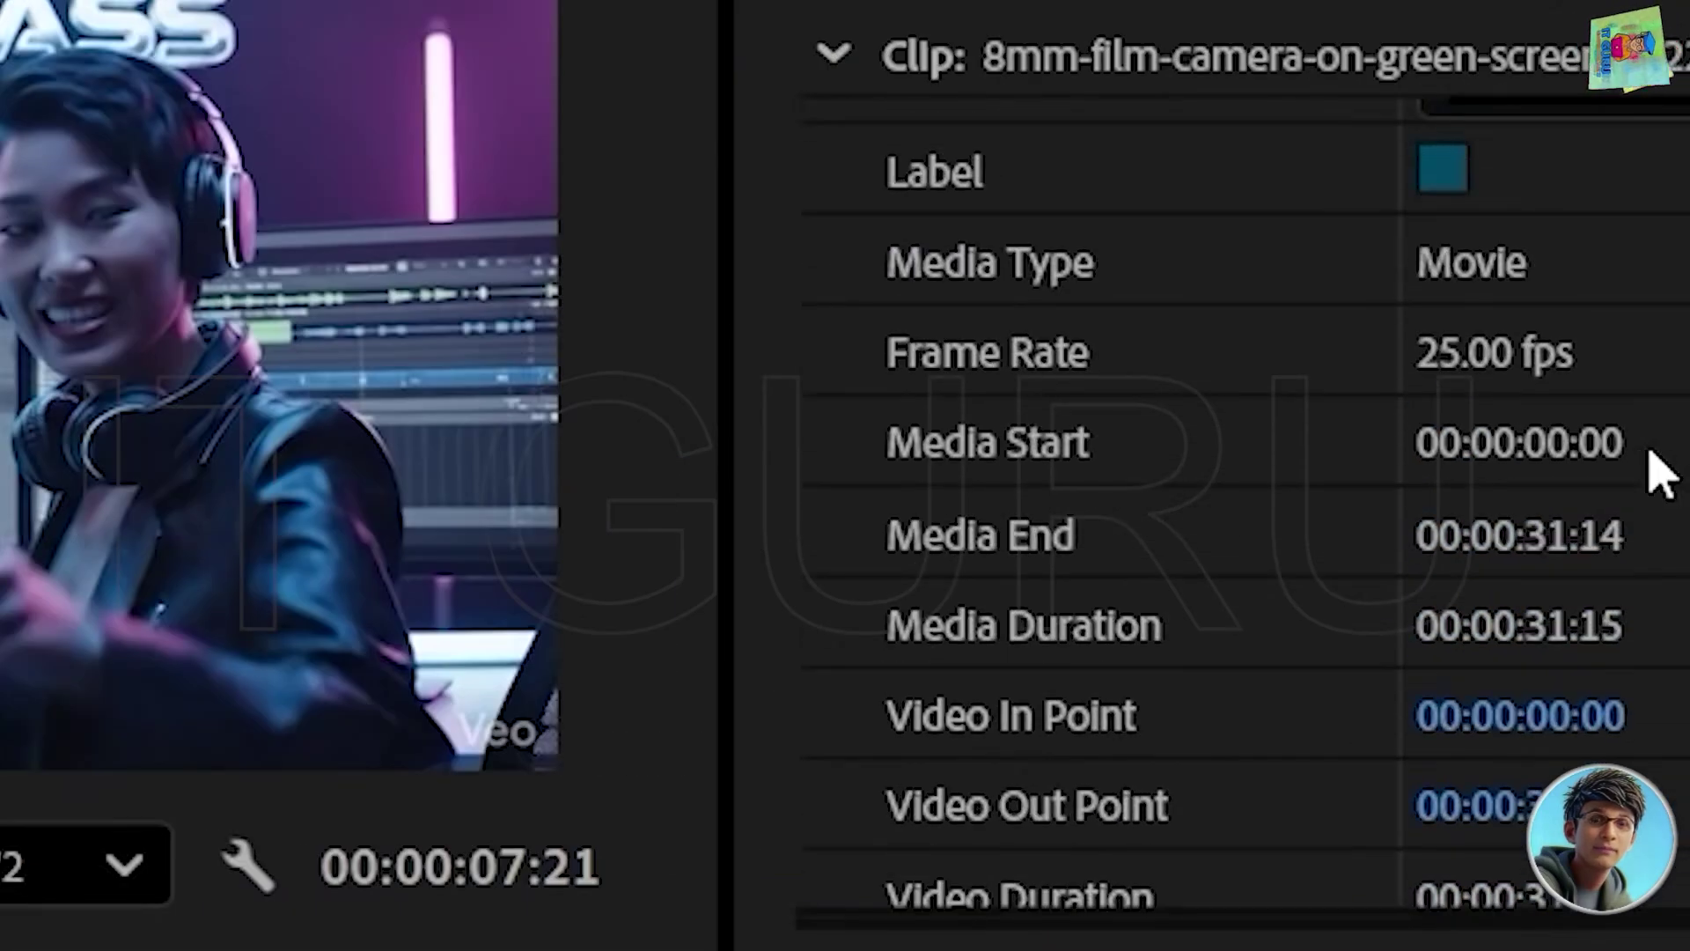
scroll(1247, 501, down, 6)
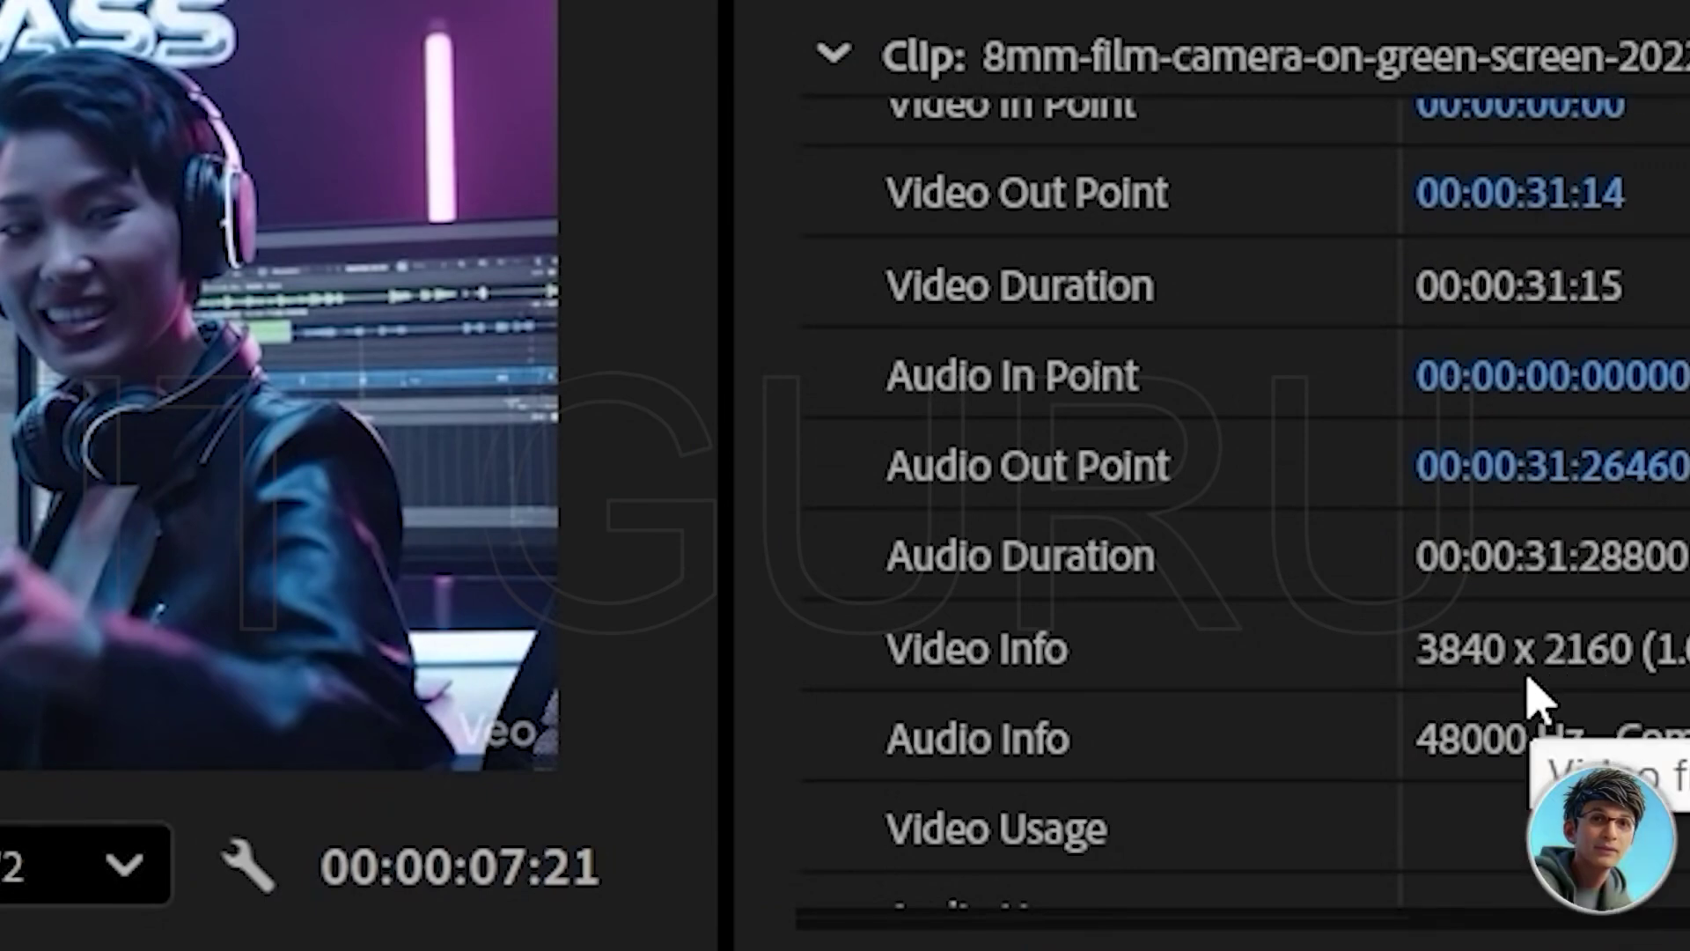
scroll(1532, 687, up, 6)
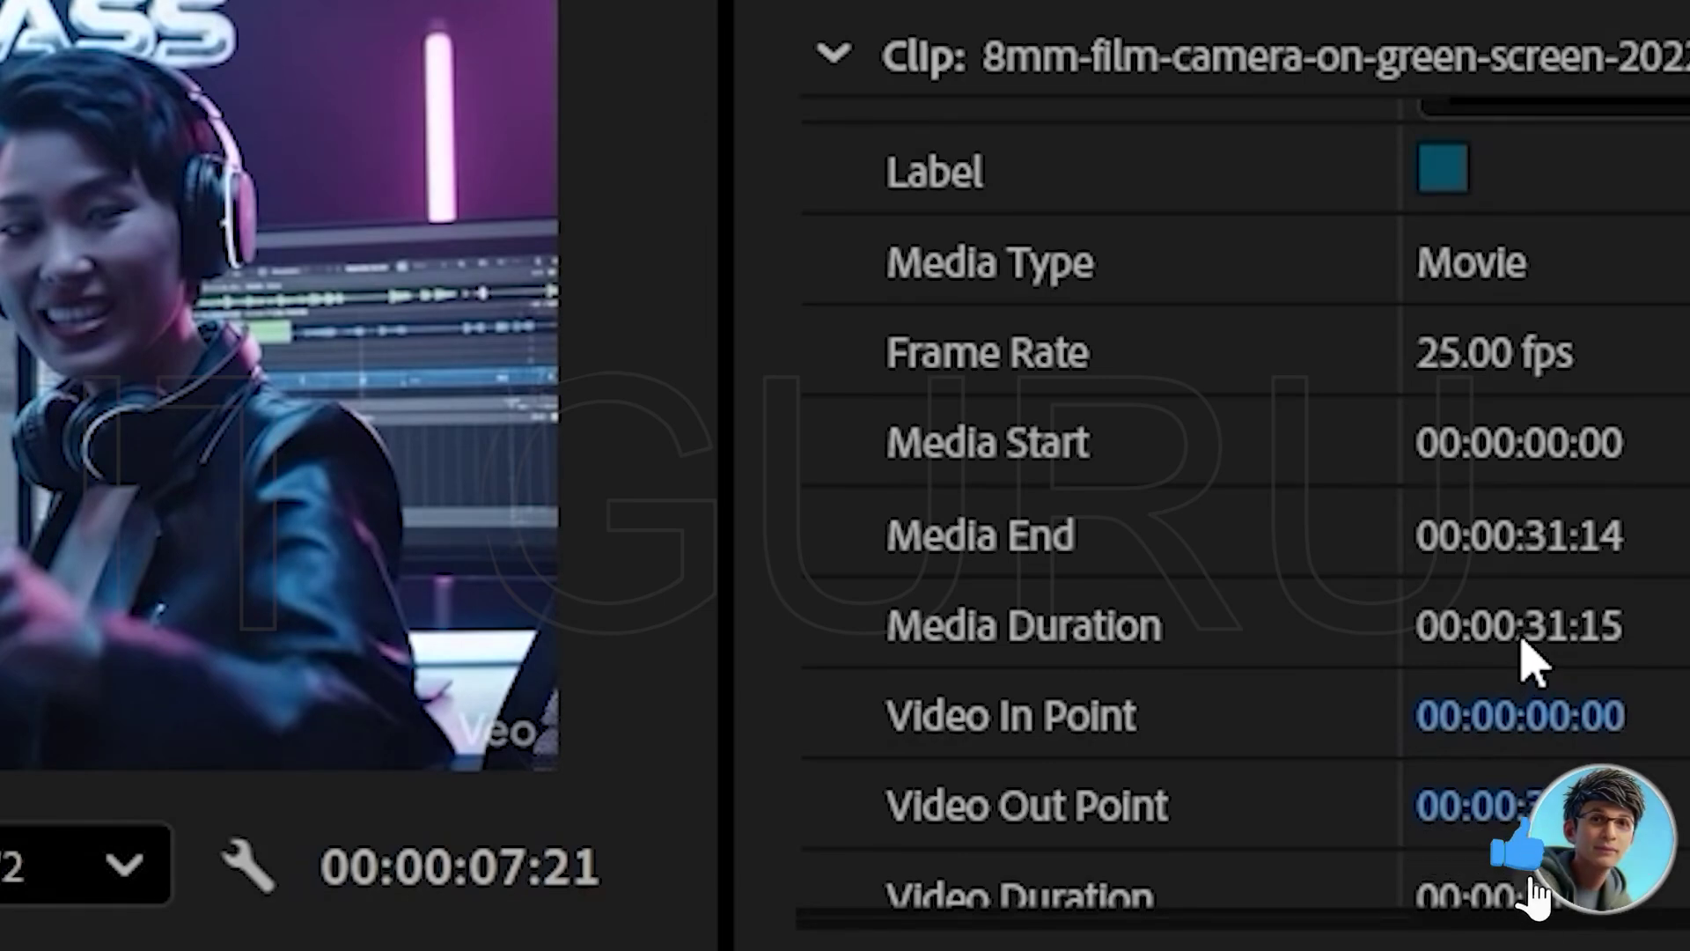
scroll(1532, 662, down, 6)
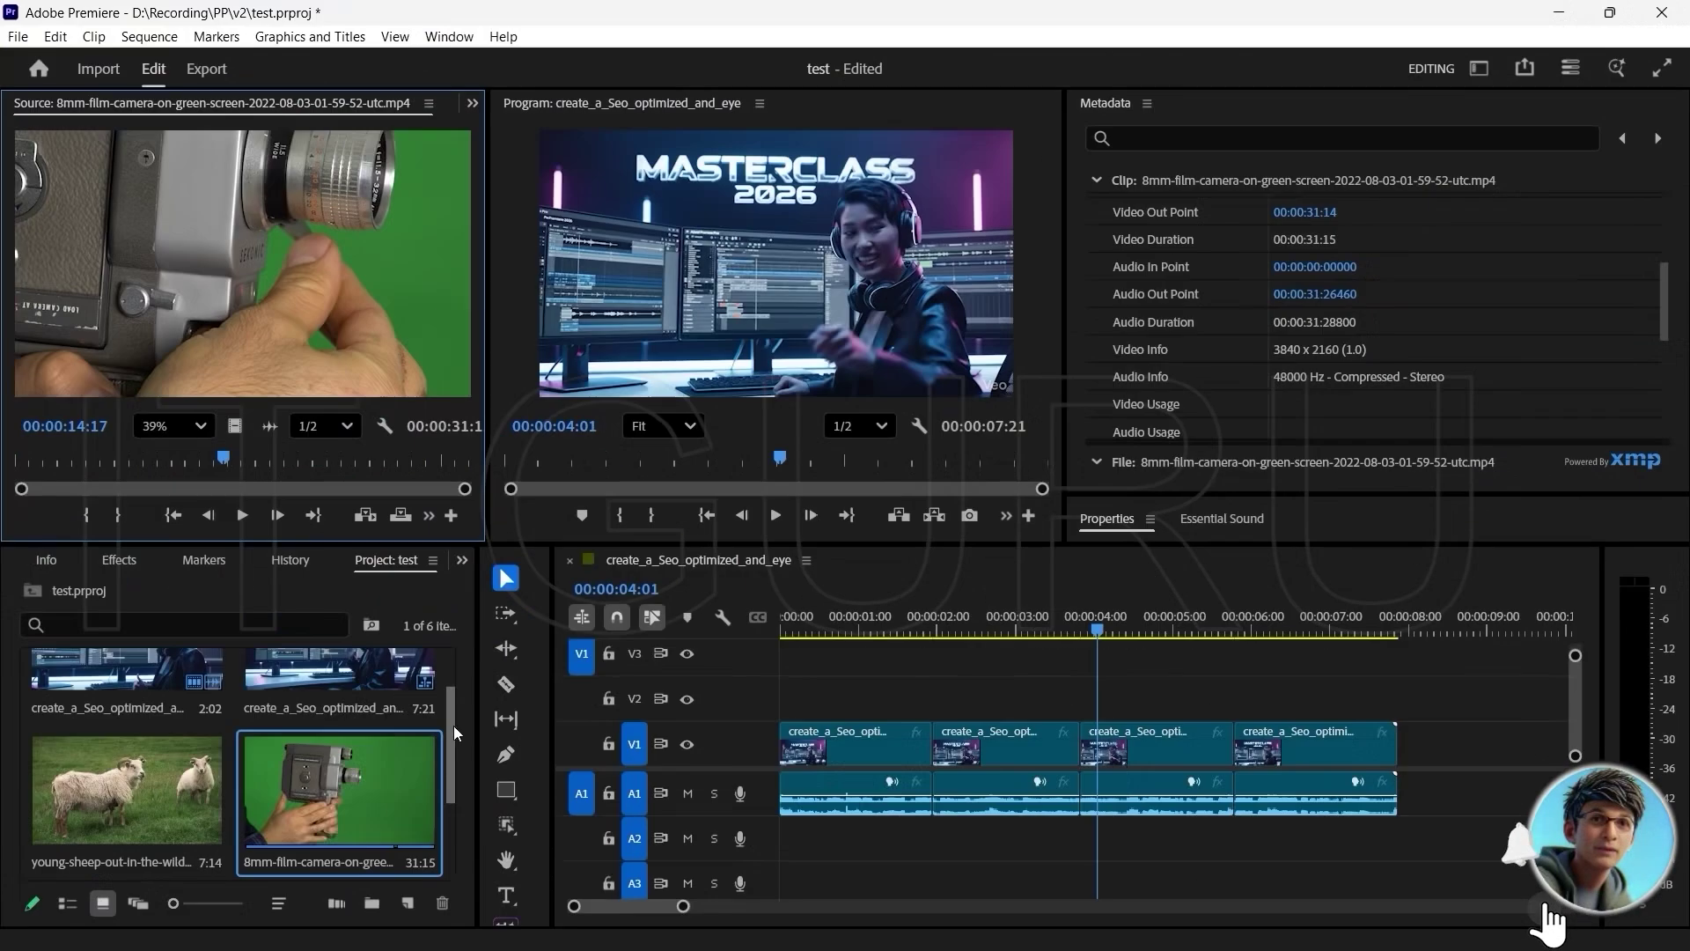
Select the grey-headed-swamphen clip and examine its frame rate and video info in the metadata
drag(452, 726, 463, 843)
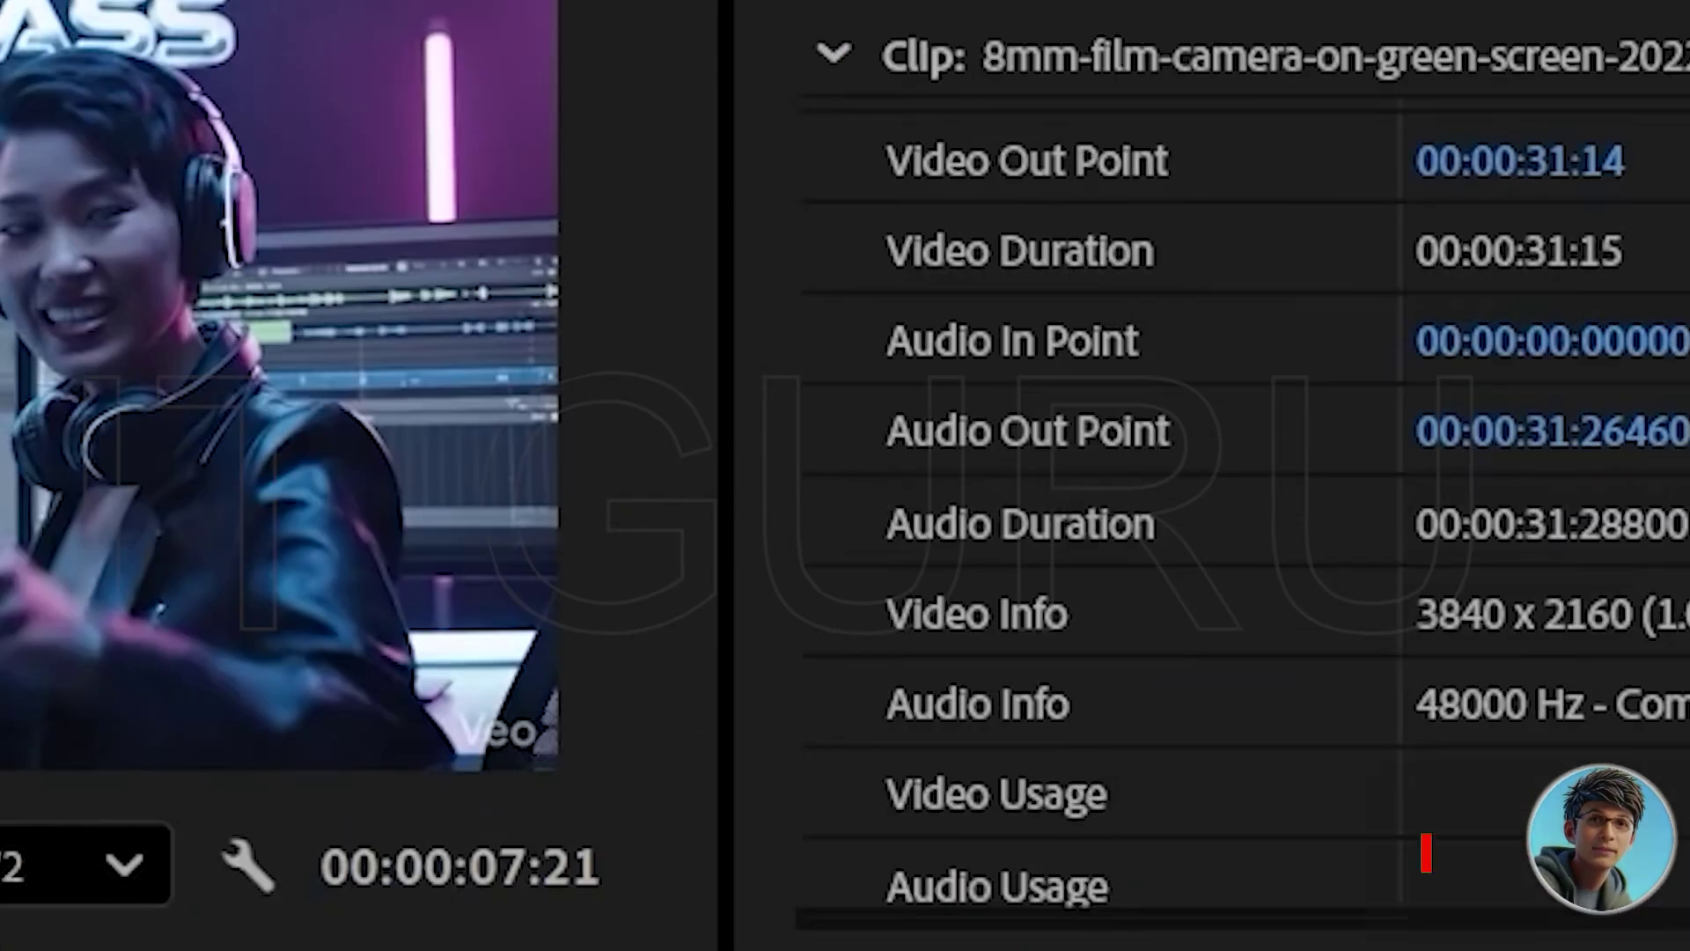
key(Right)
scroll(1395, 515, up, 5)
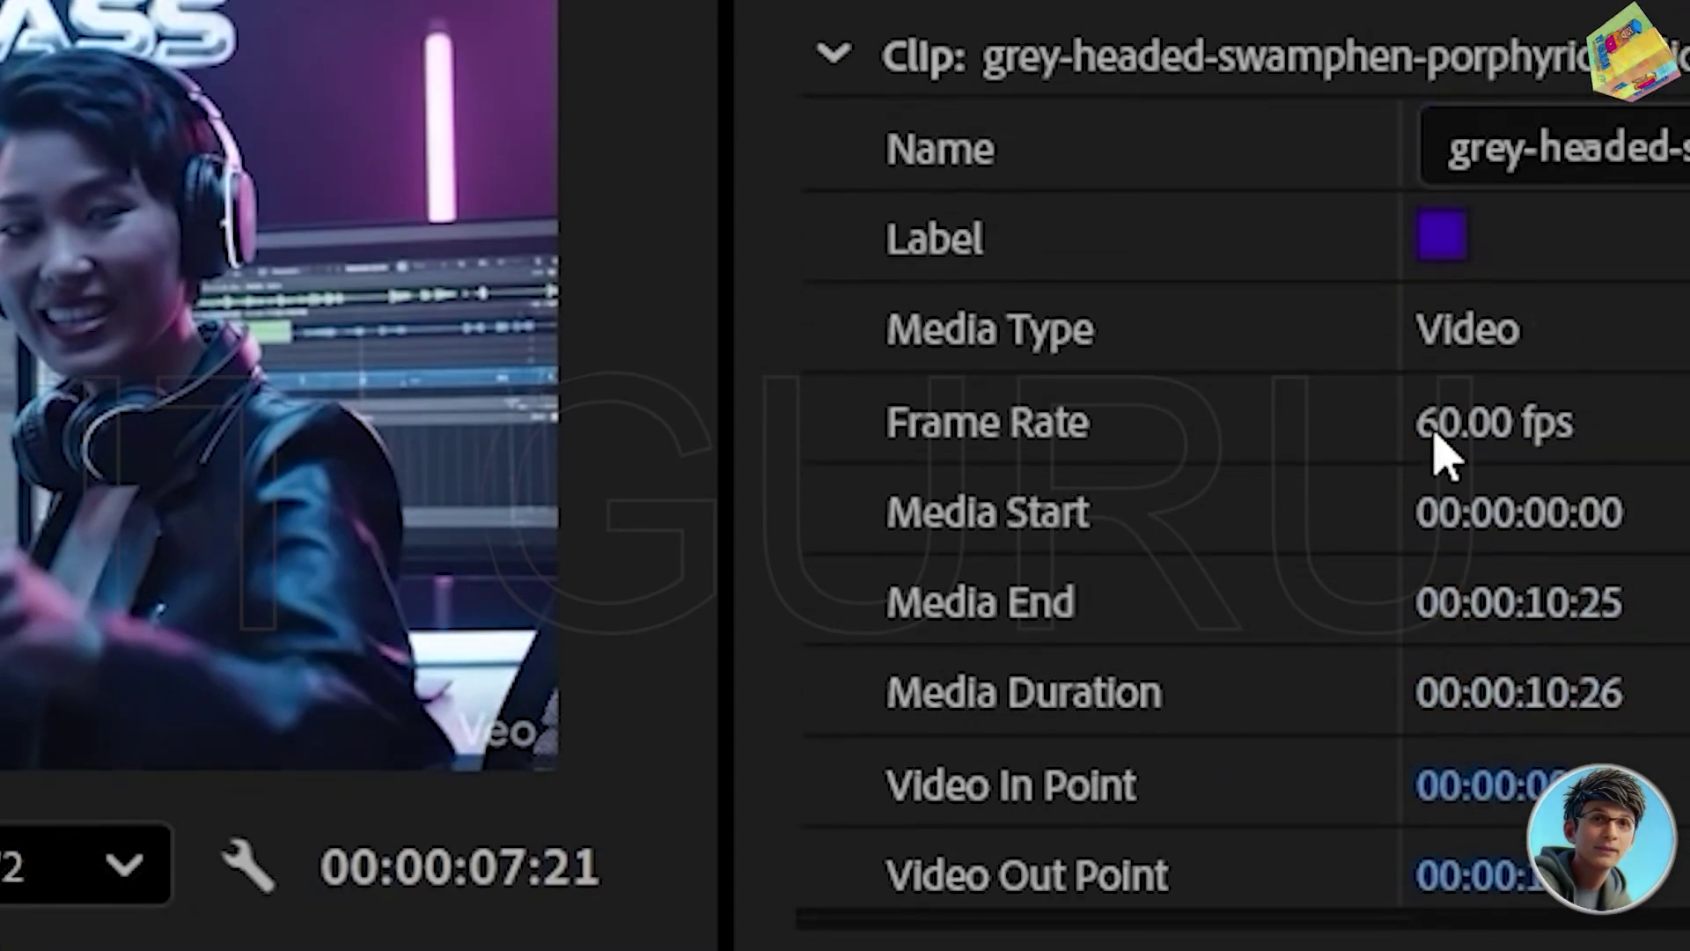
scroll(1651, 564, down, 6)
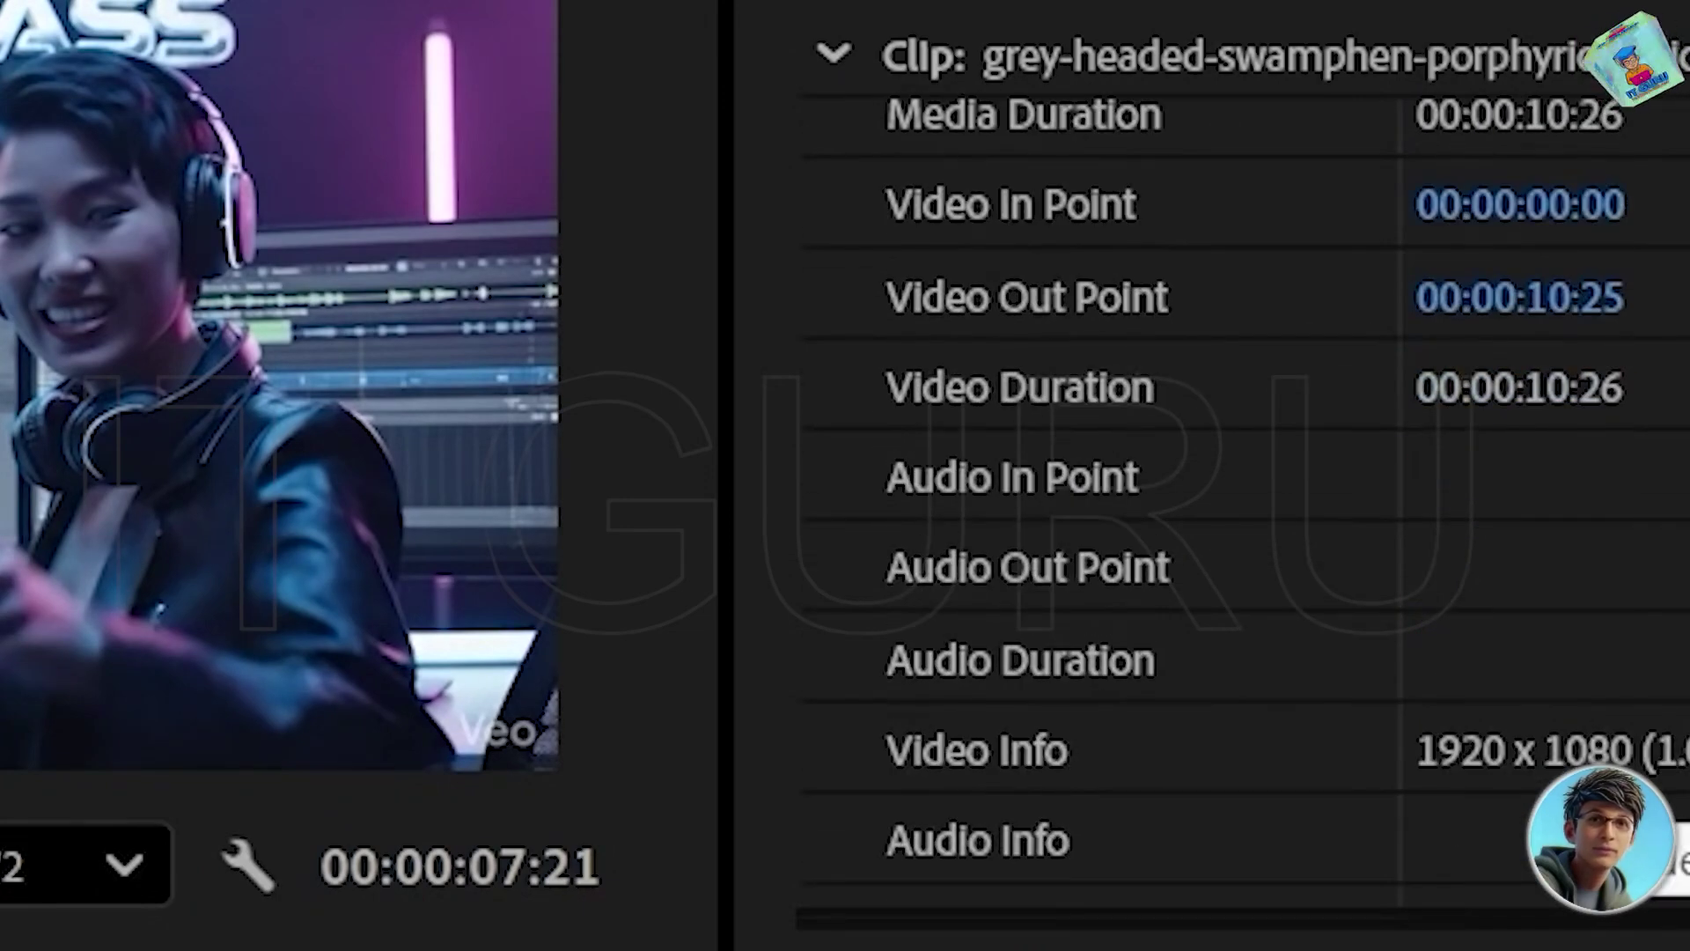
scroll(1232, 493, up, 6)
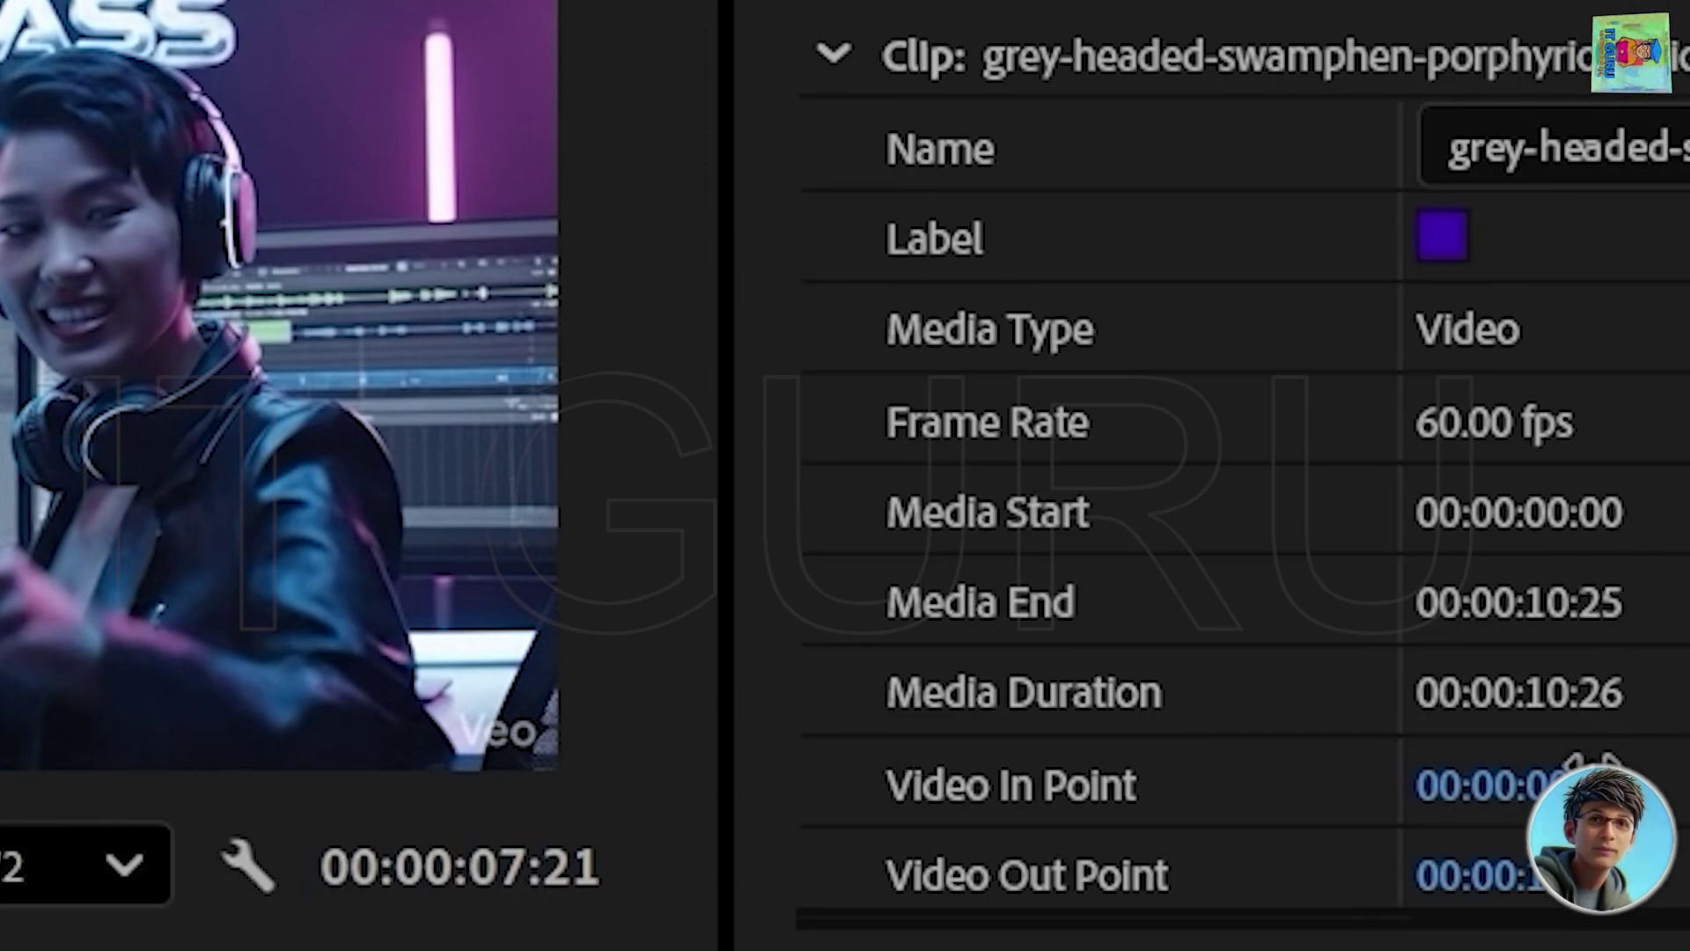
Check the grey-headed-swamphen clip's video info, and load C0094.MP4 to preview it and examine its metadata
scroll(1232, 510, down, 8)
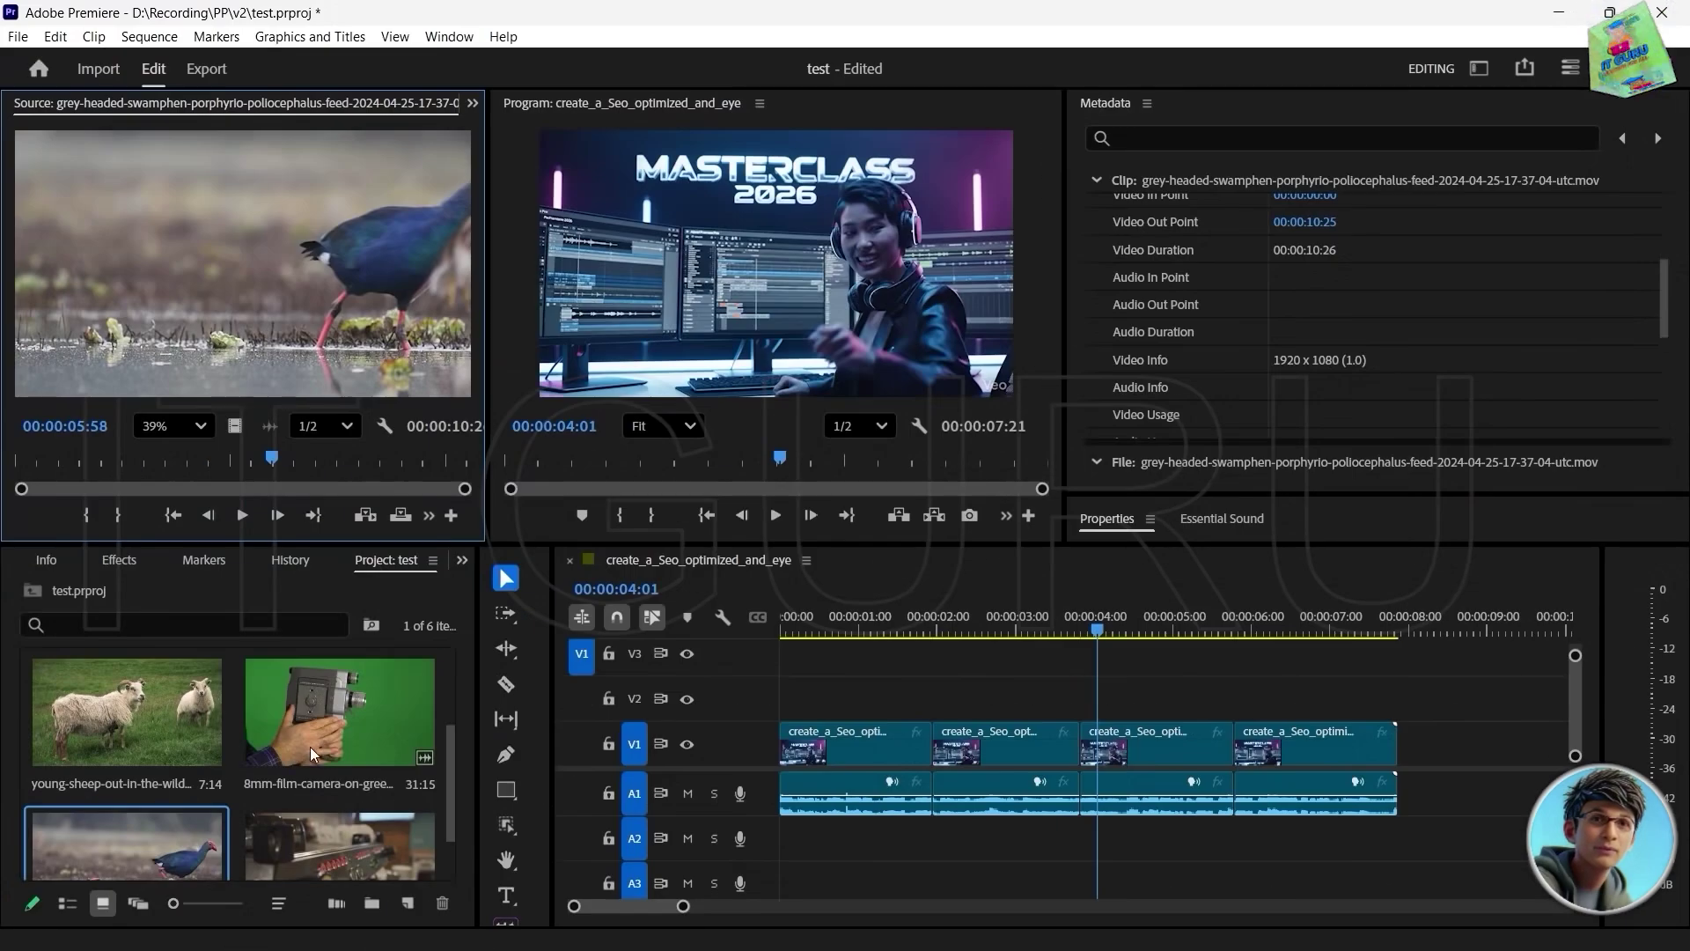
double_click(363, 853)
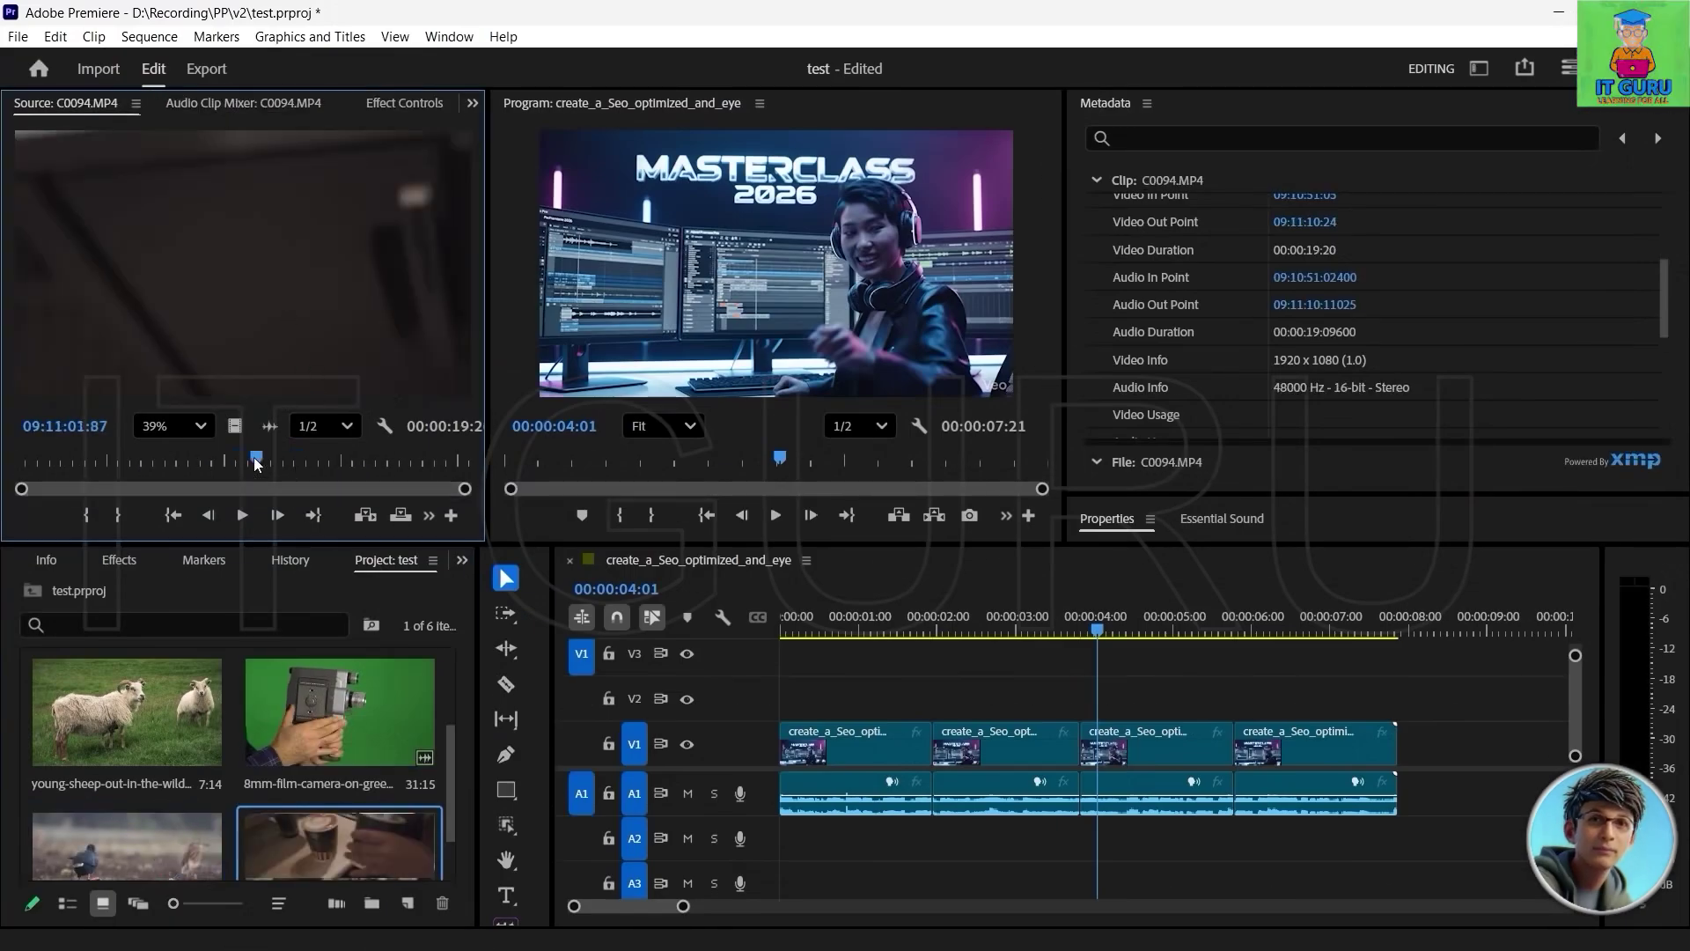
drag(256, 464, 164, 461)
scroll(1518, 305, up, 5)
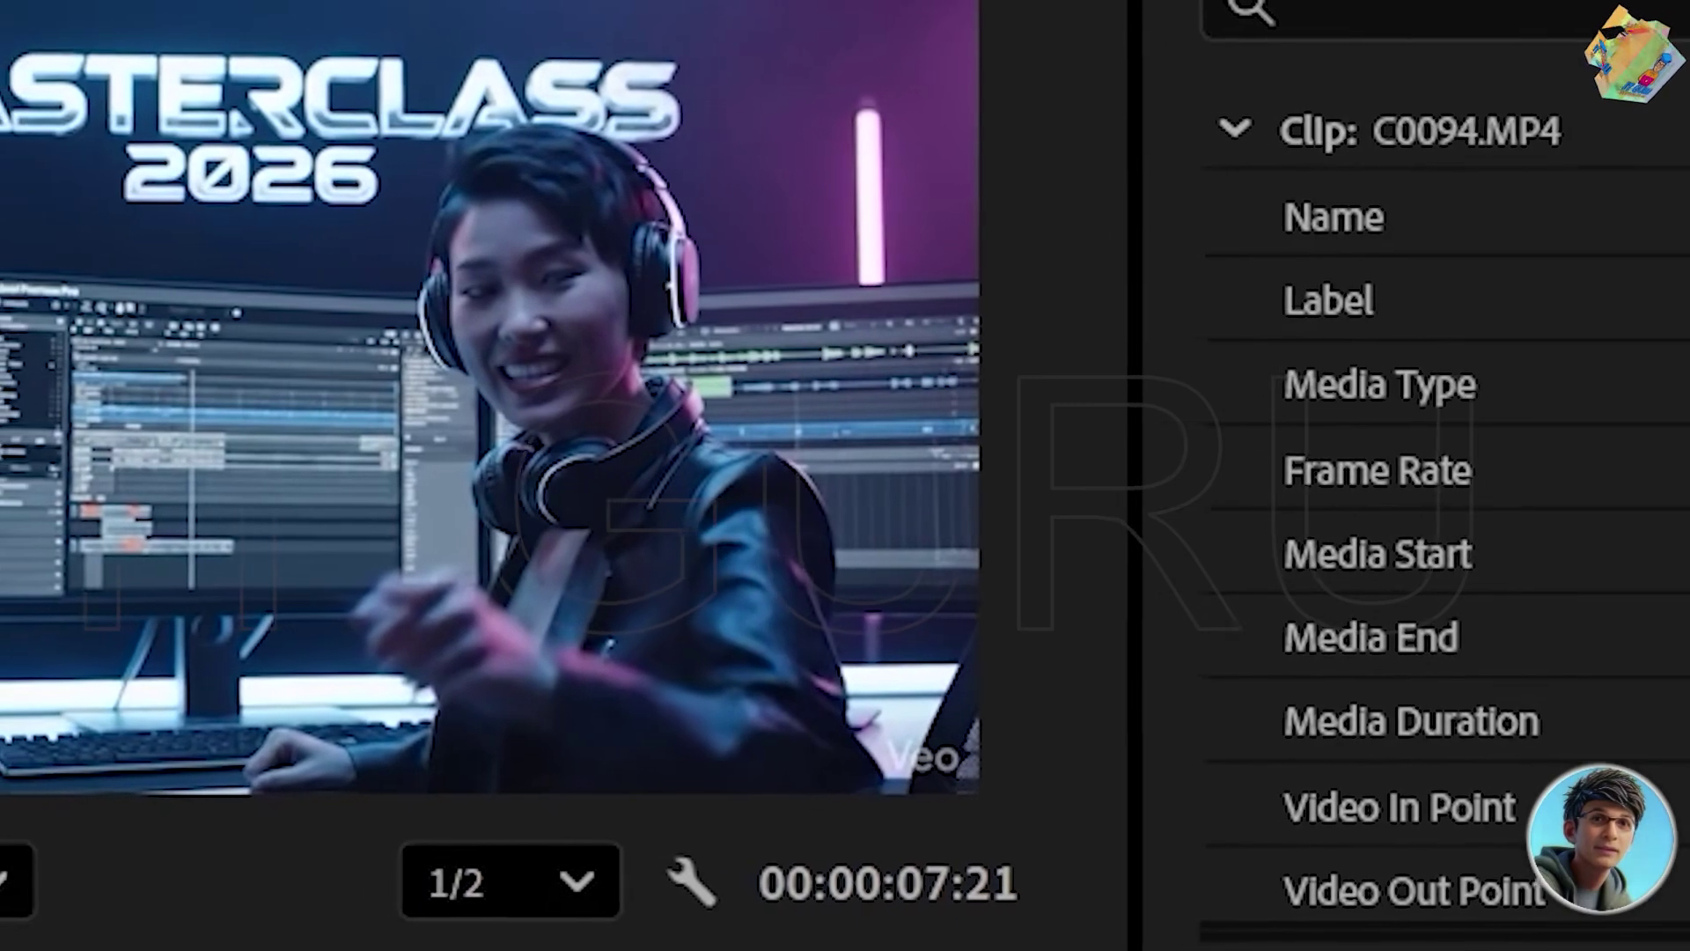
scroll(1444, 529, down, 6)
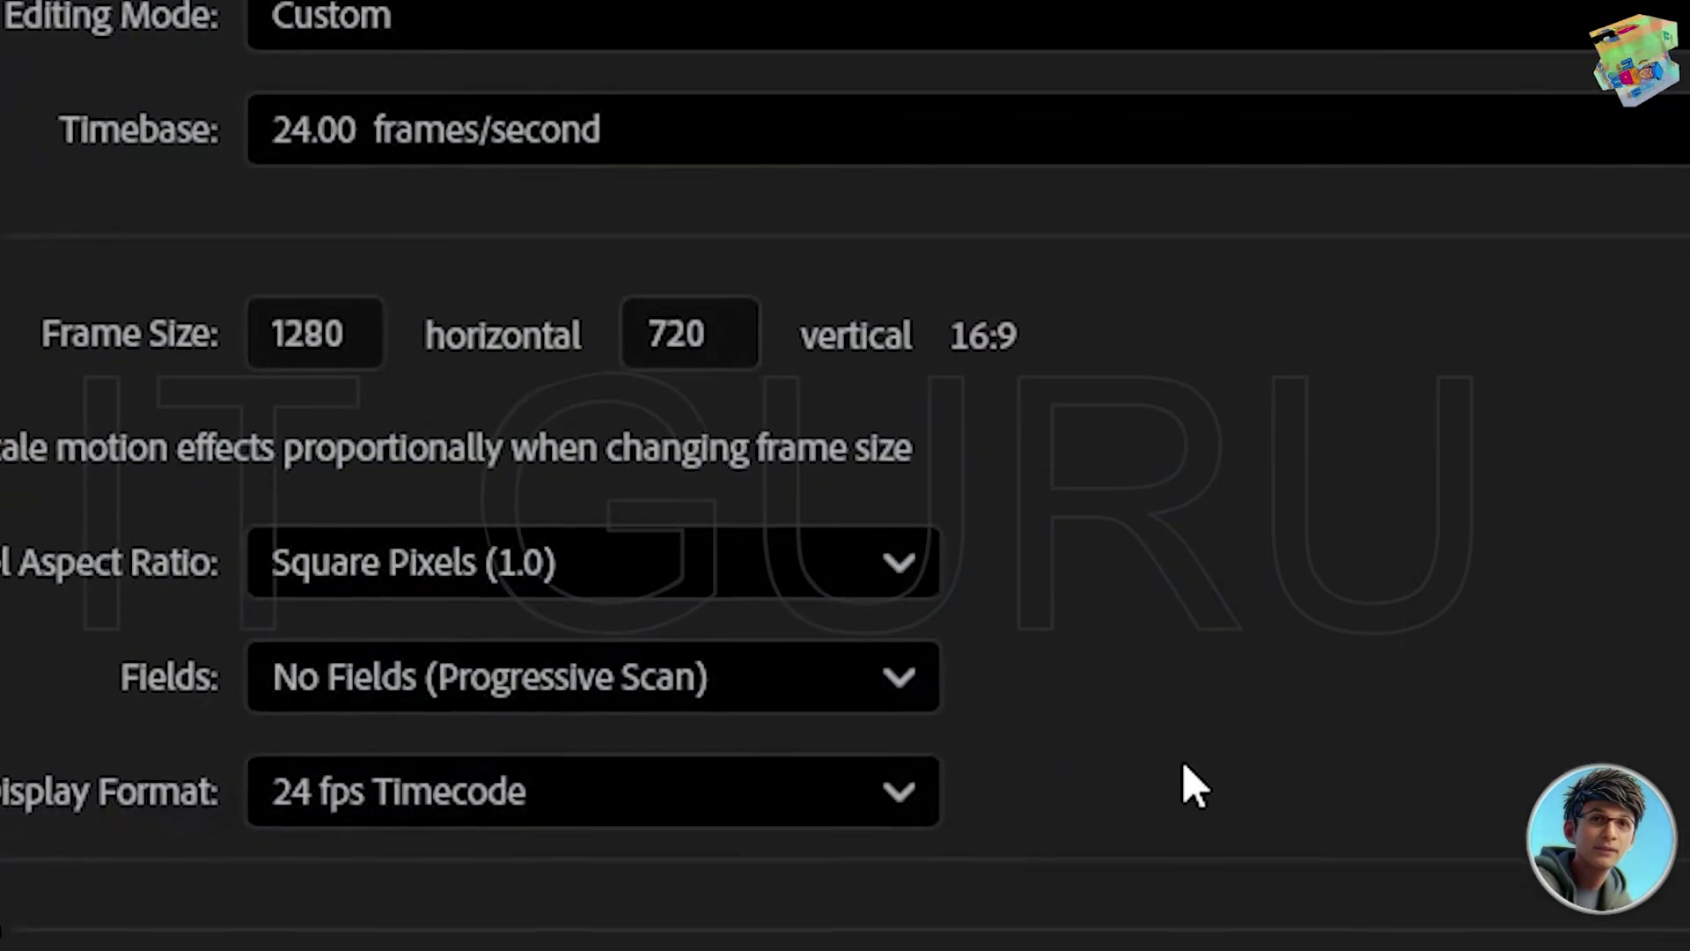
Set the sequence timebase to 25.00 frames/second and the horizontal frame size to 1920
click(1444, 148)
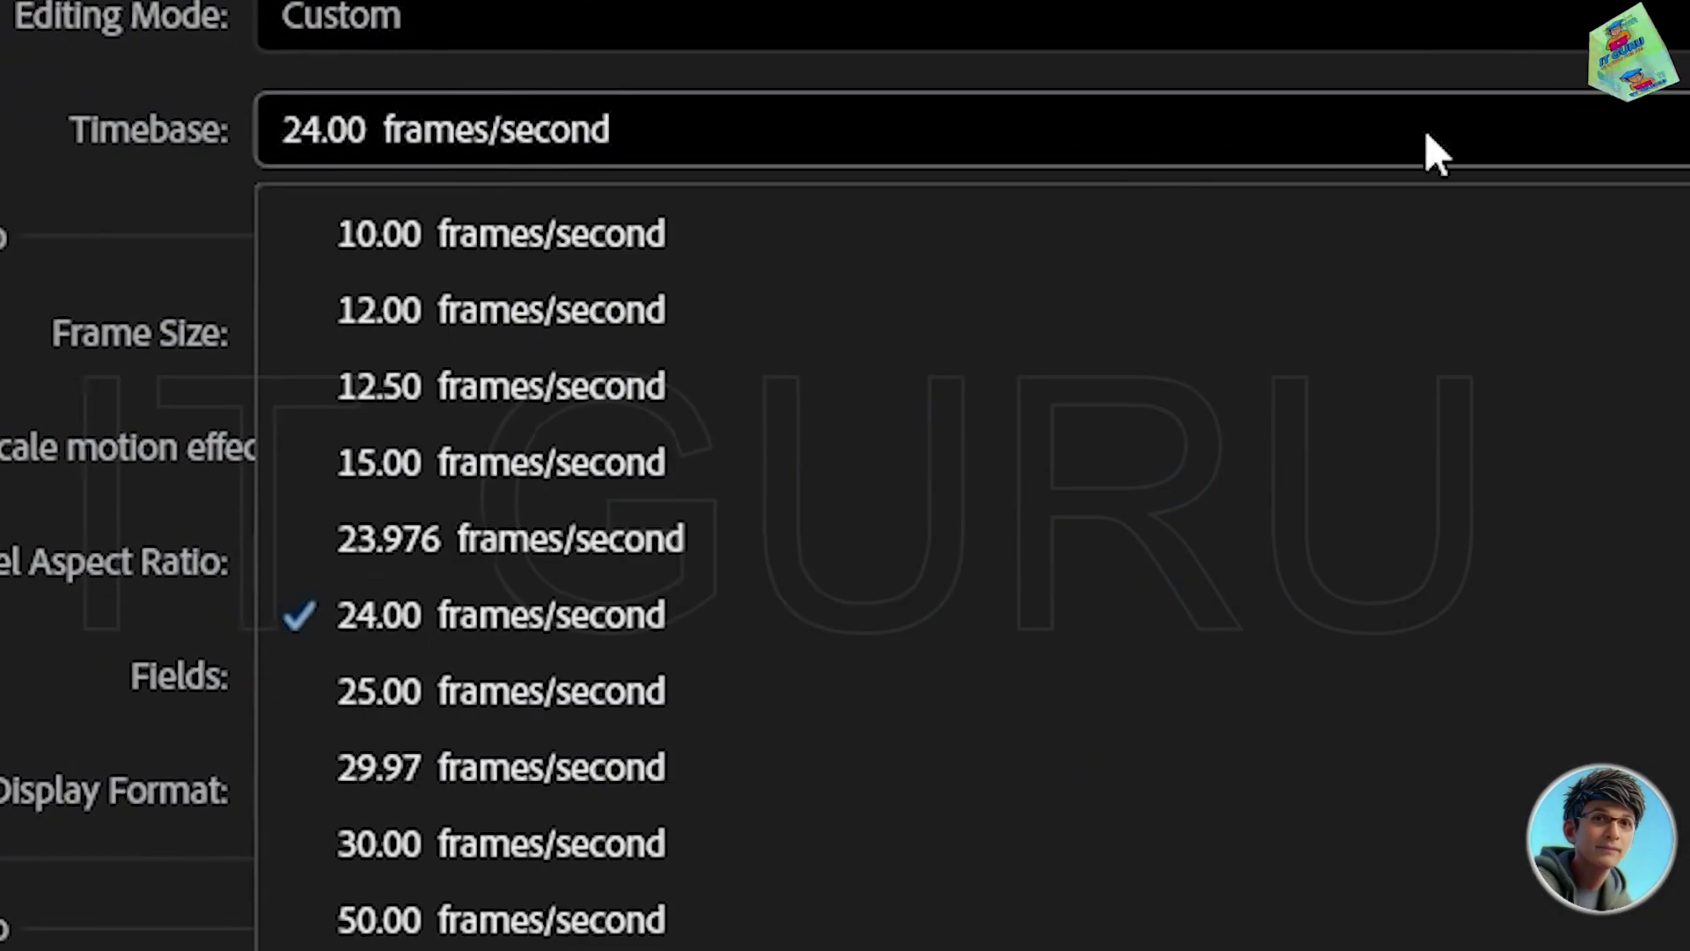
click(408, 696)
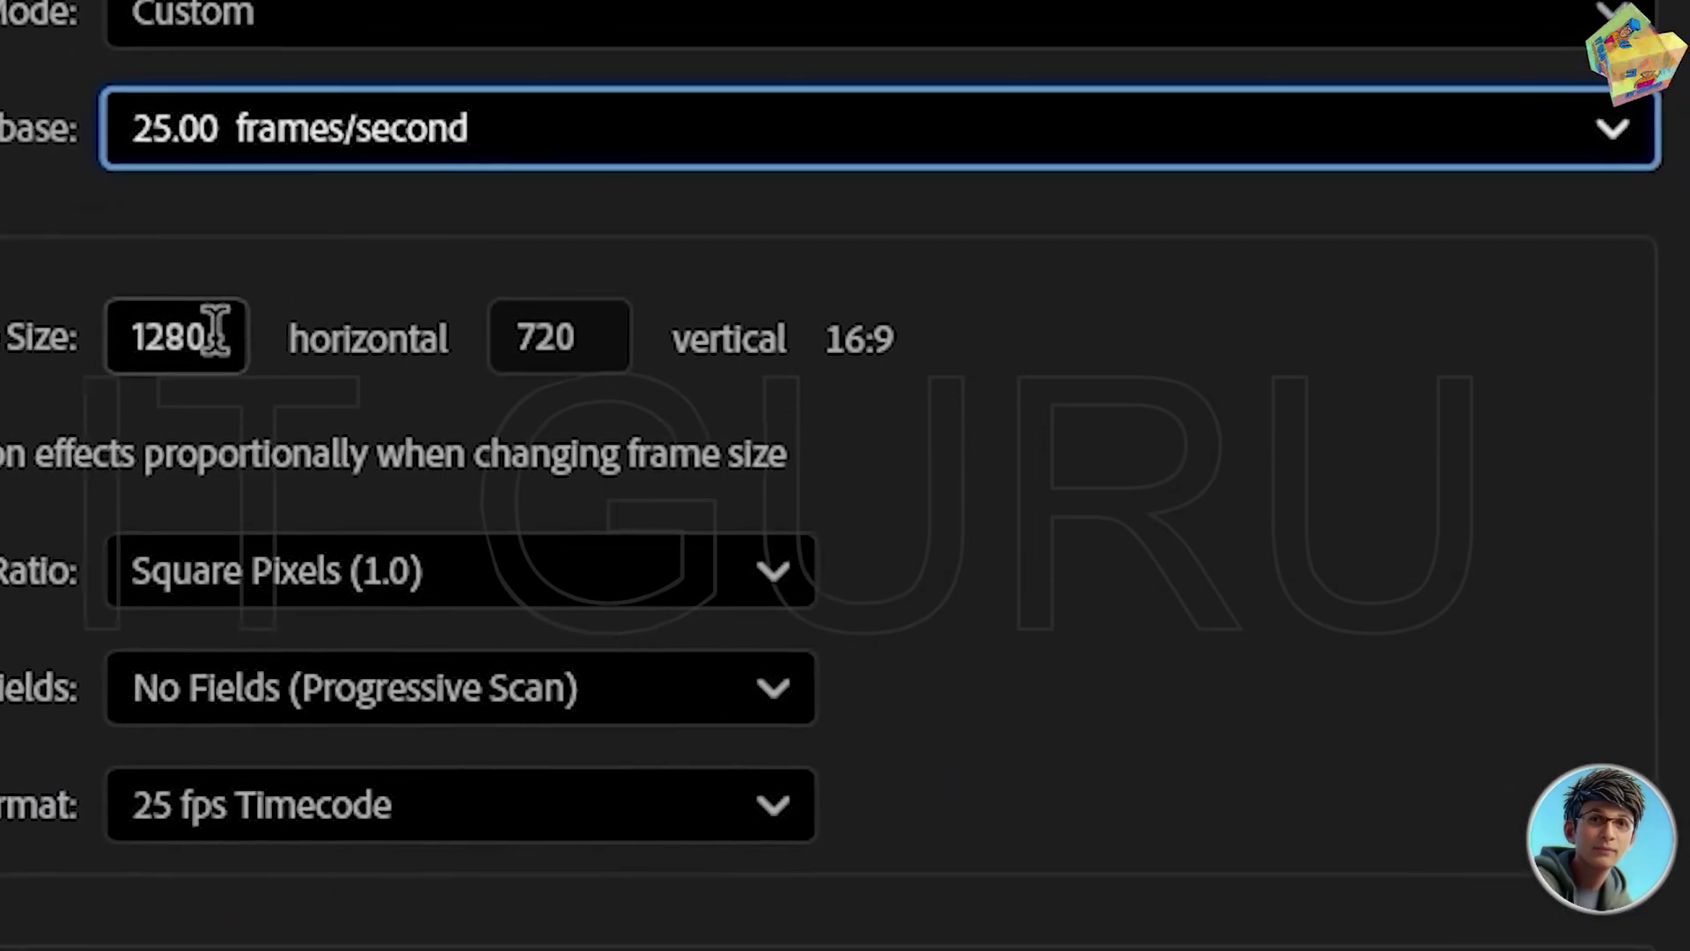
double_click(219, 335)
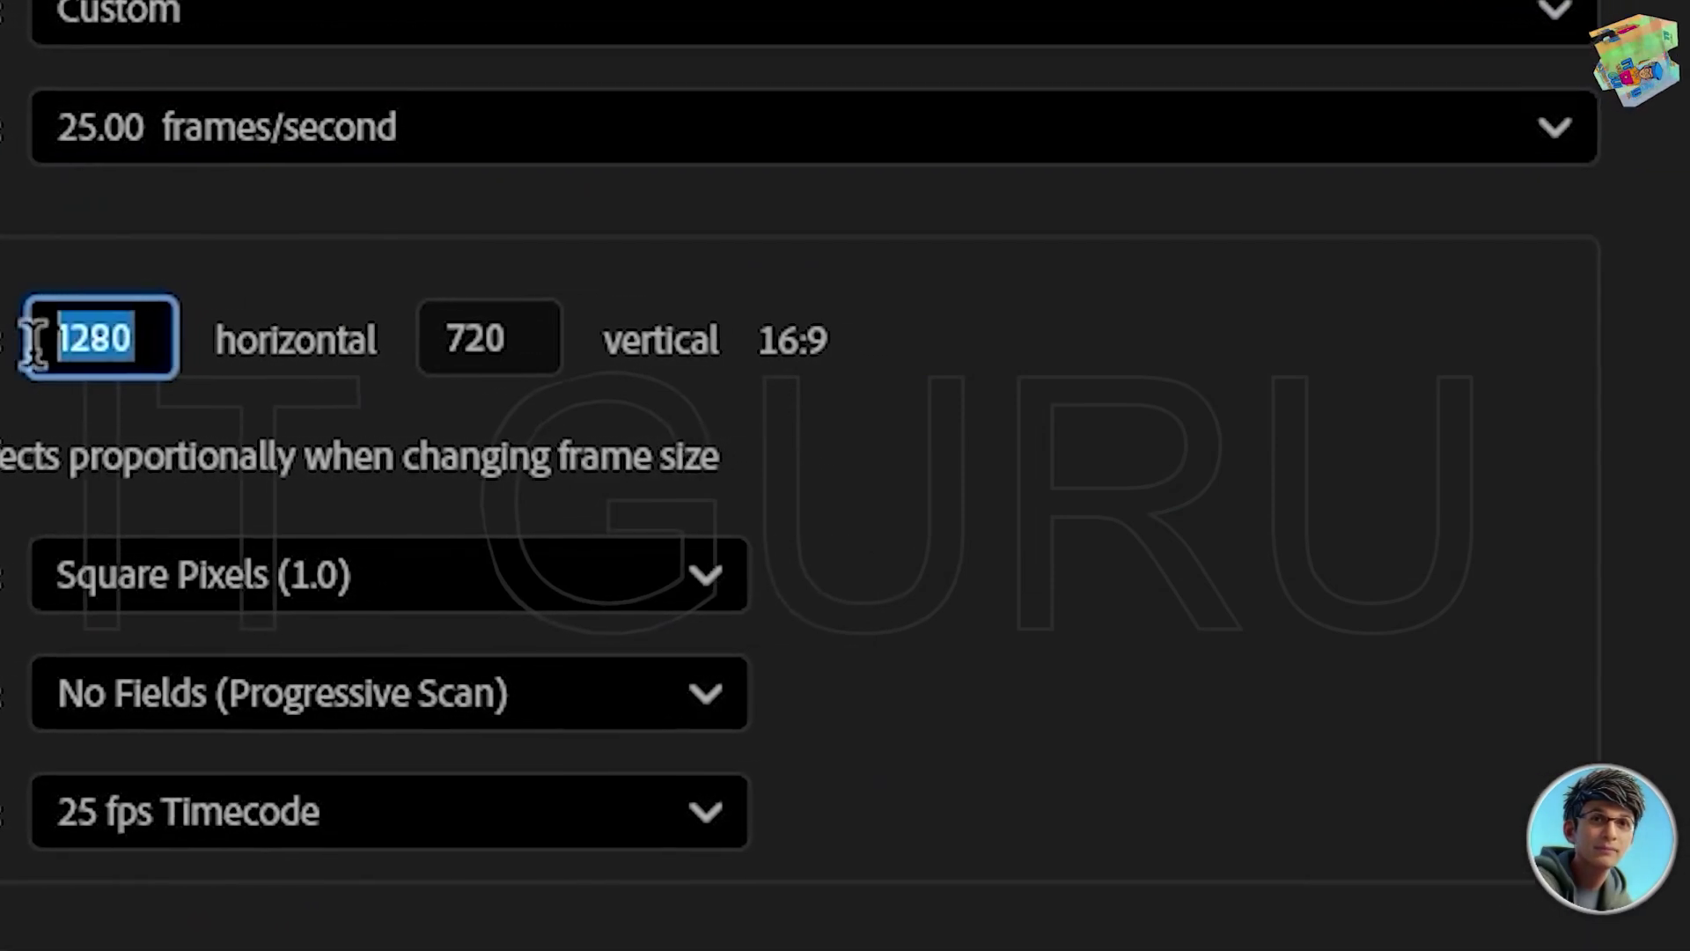
text(192)
text(0)
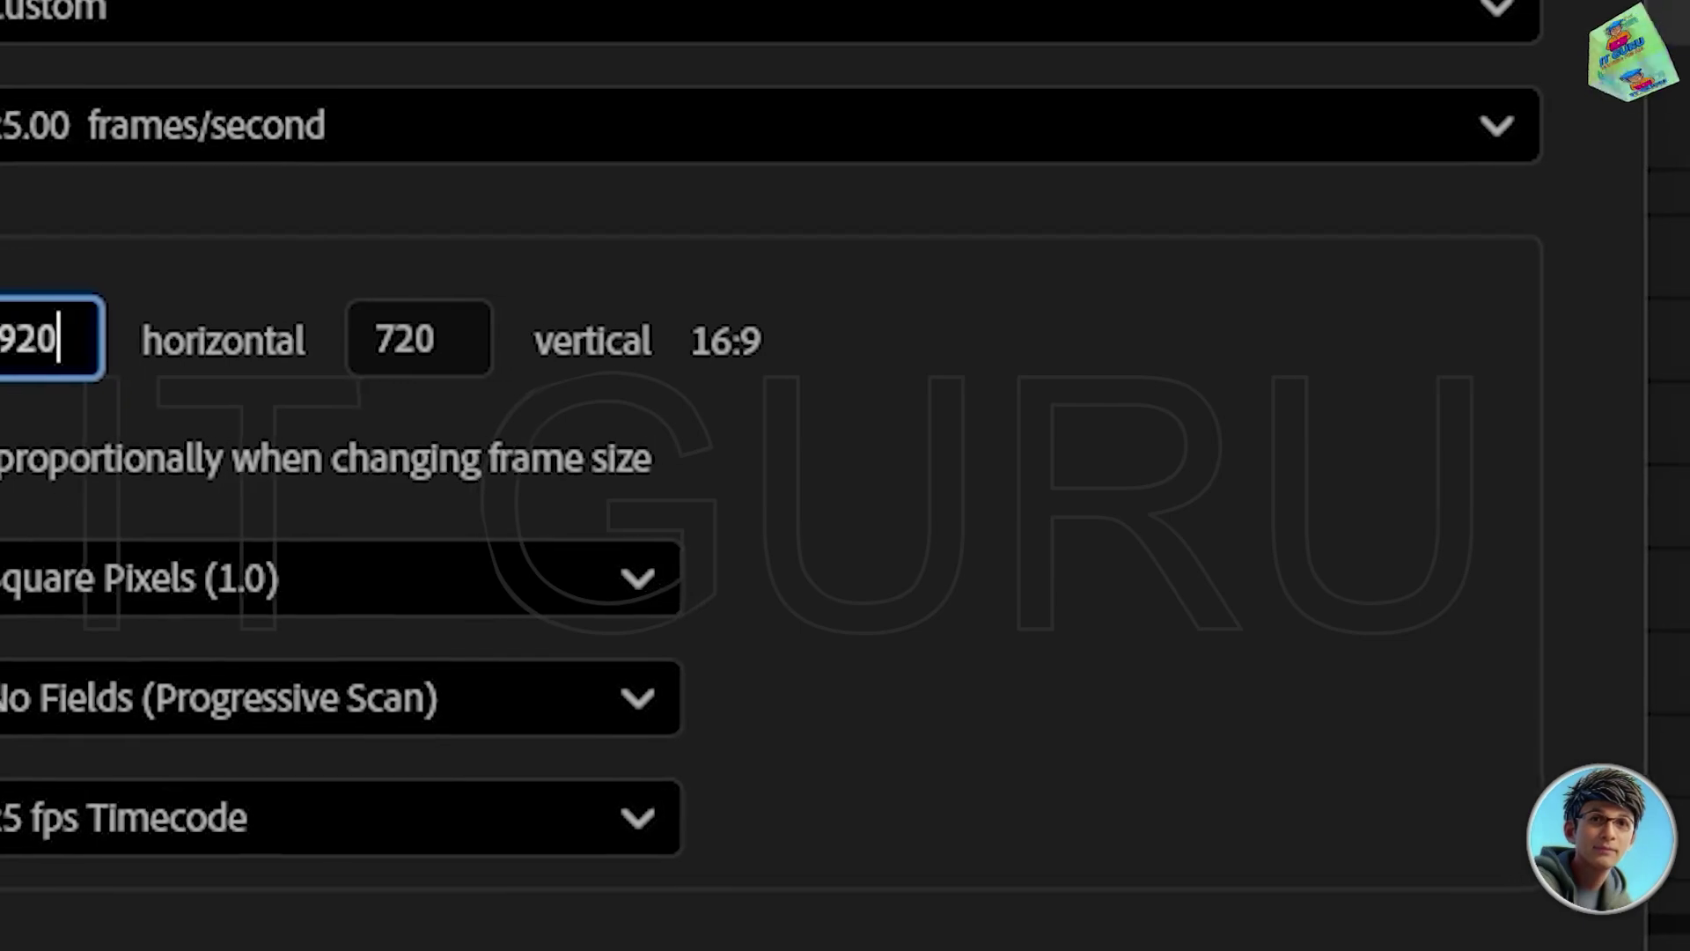
Switch the sequence's editing mode to the Cinema preset and choose its timebase again
double_click(462, 339)
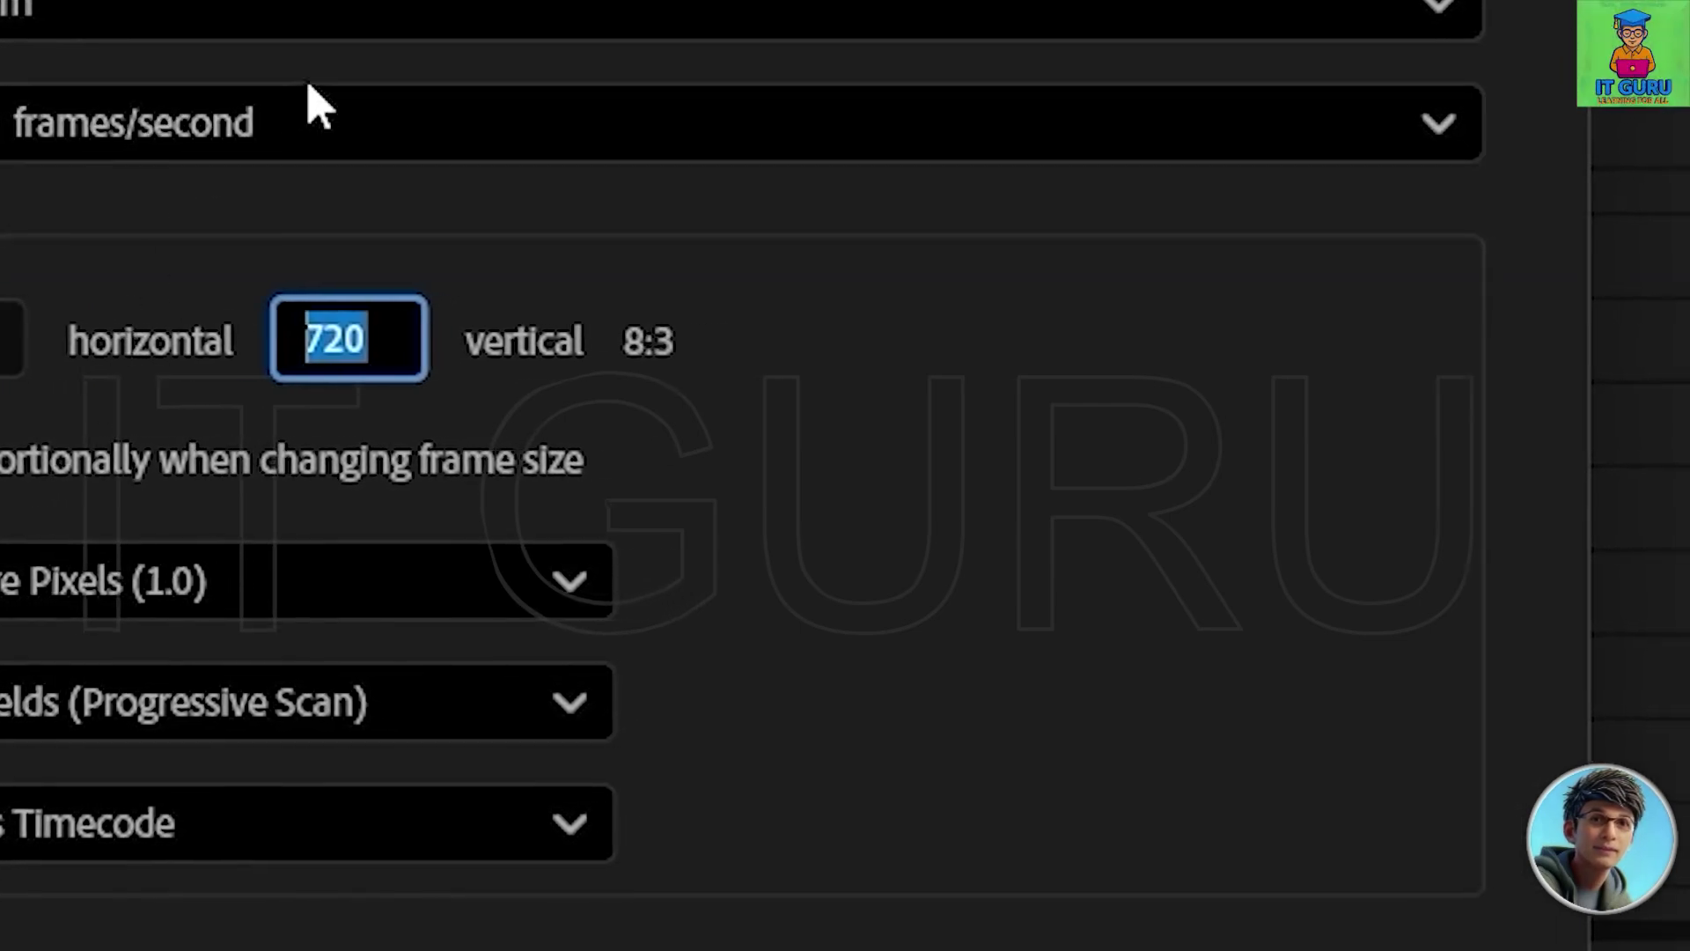
click(1430, 27)
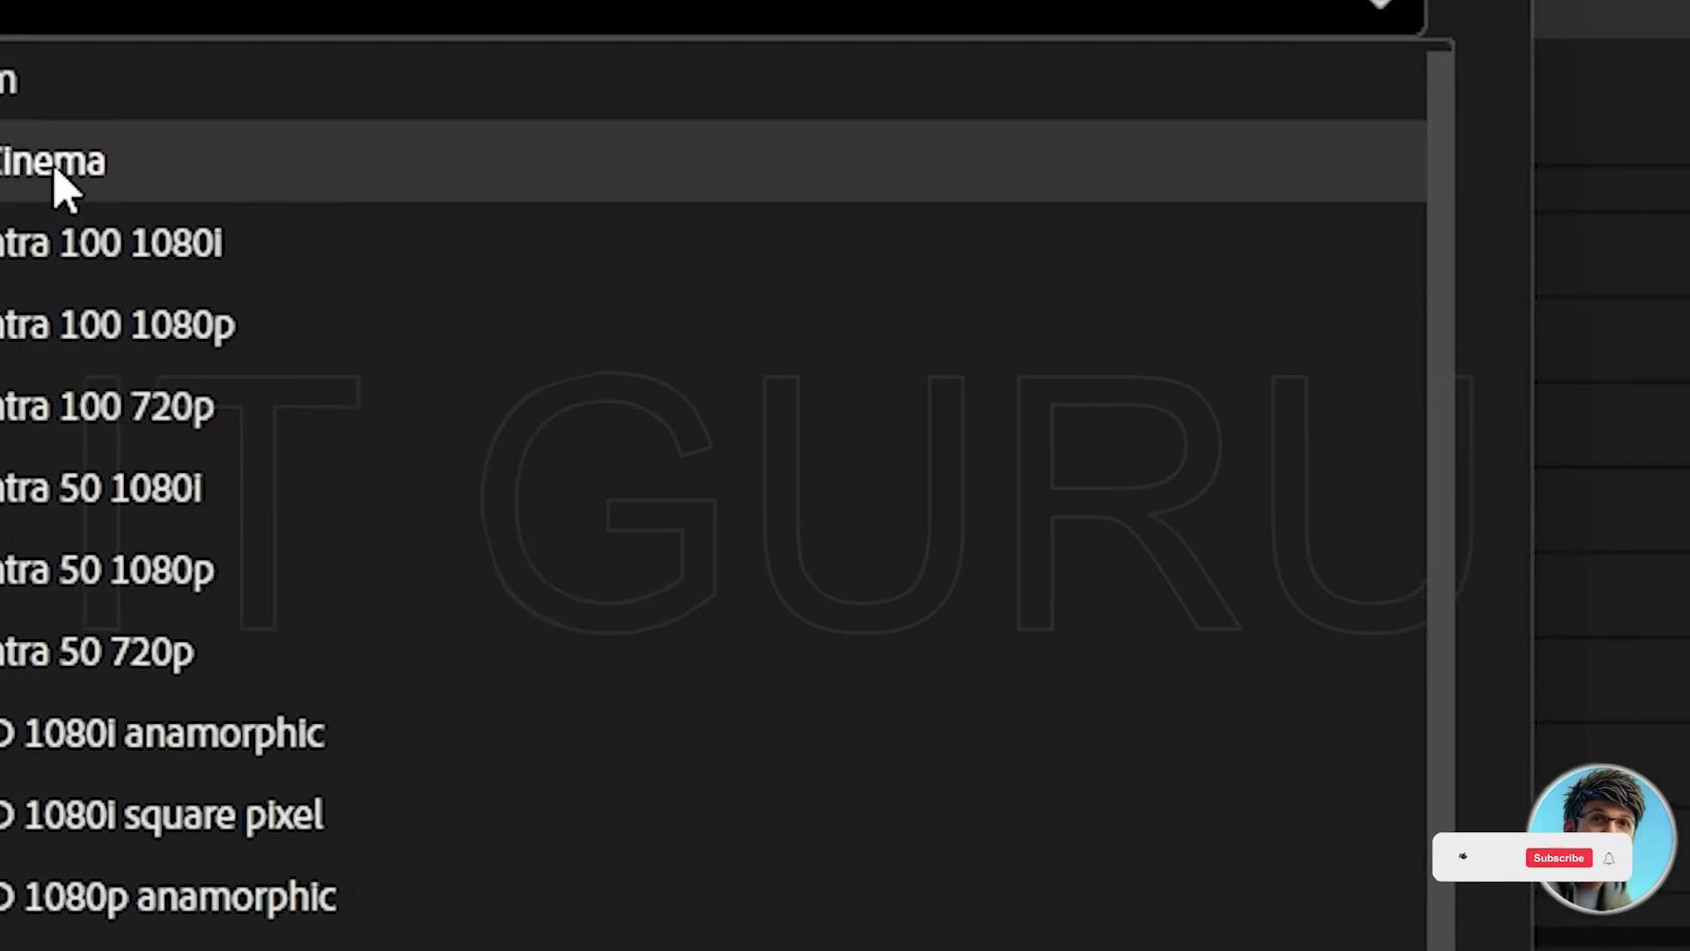
click(114, 181)
click(1318, 123)
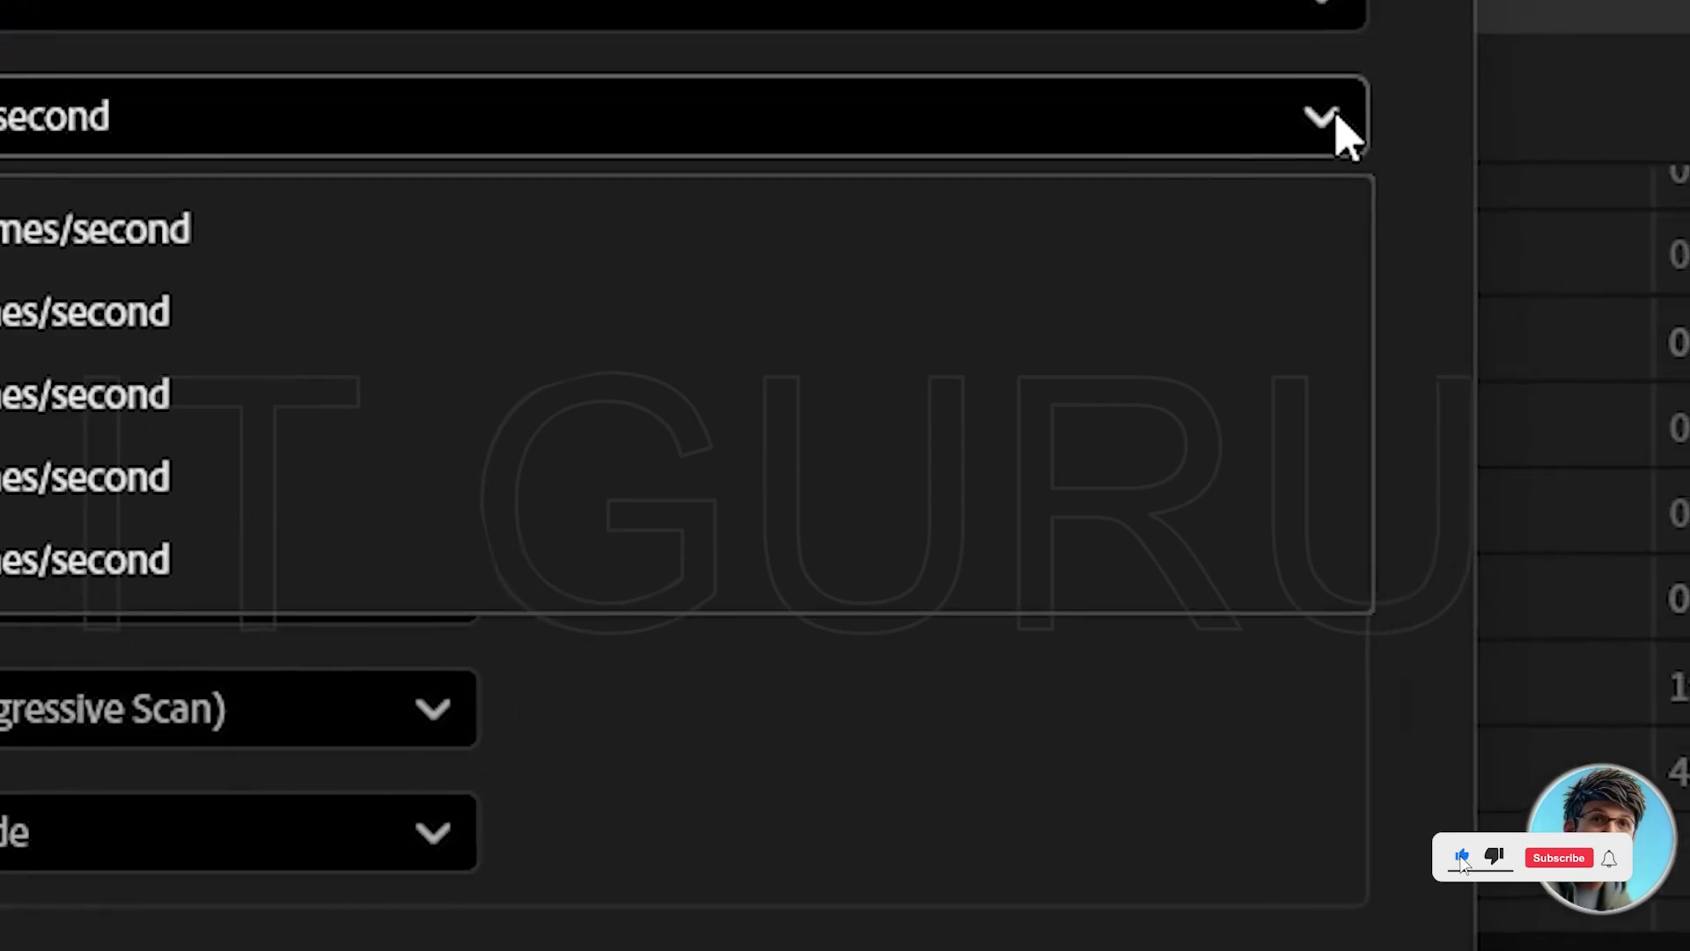
click(35, 392)
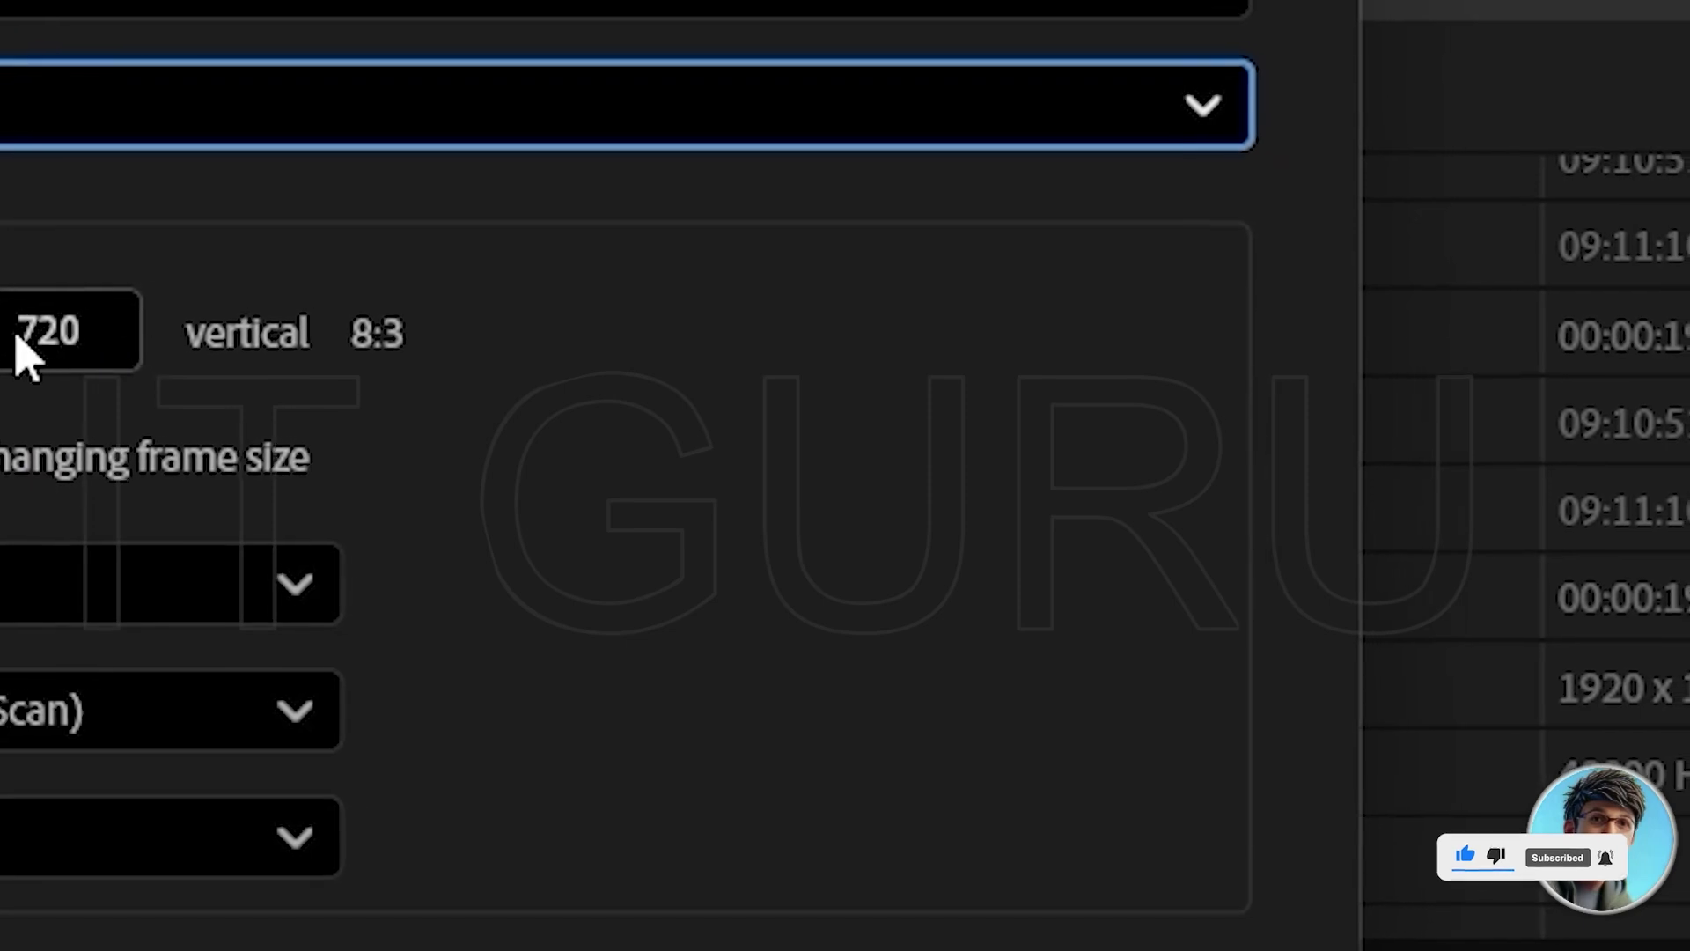
Set the sequence's vertical frame size to 1080
click(110, 328)
text(1080)
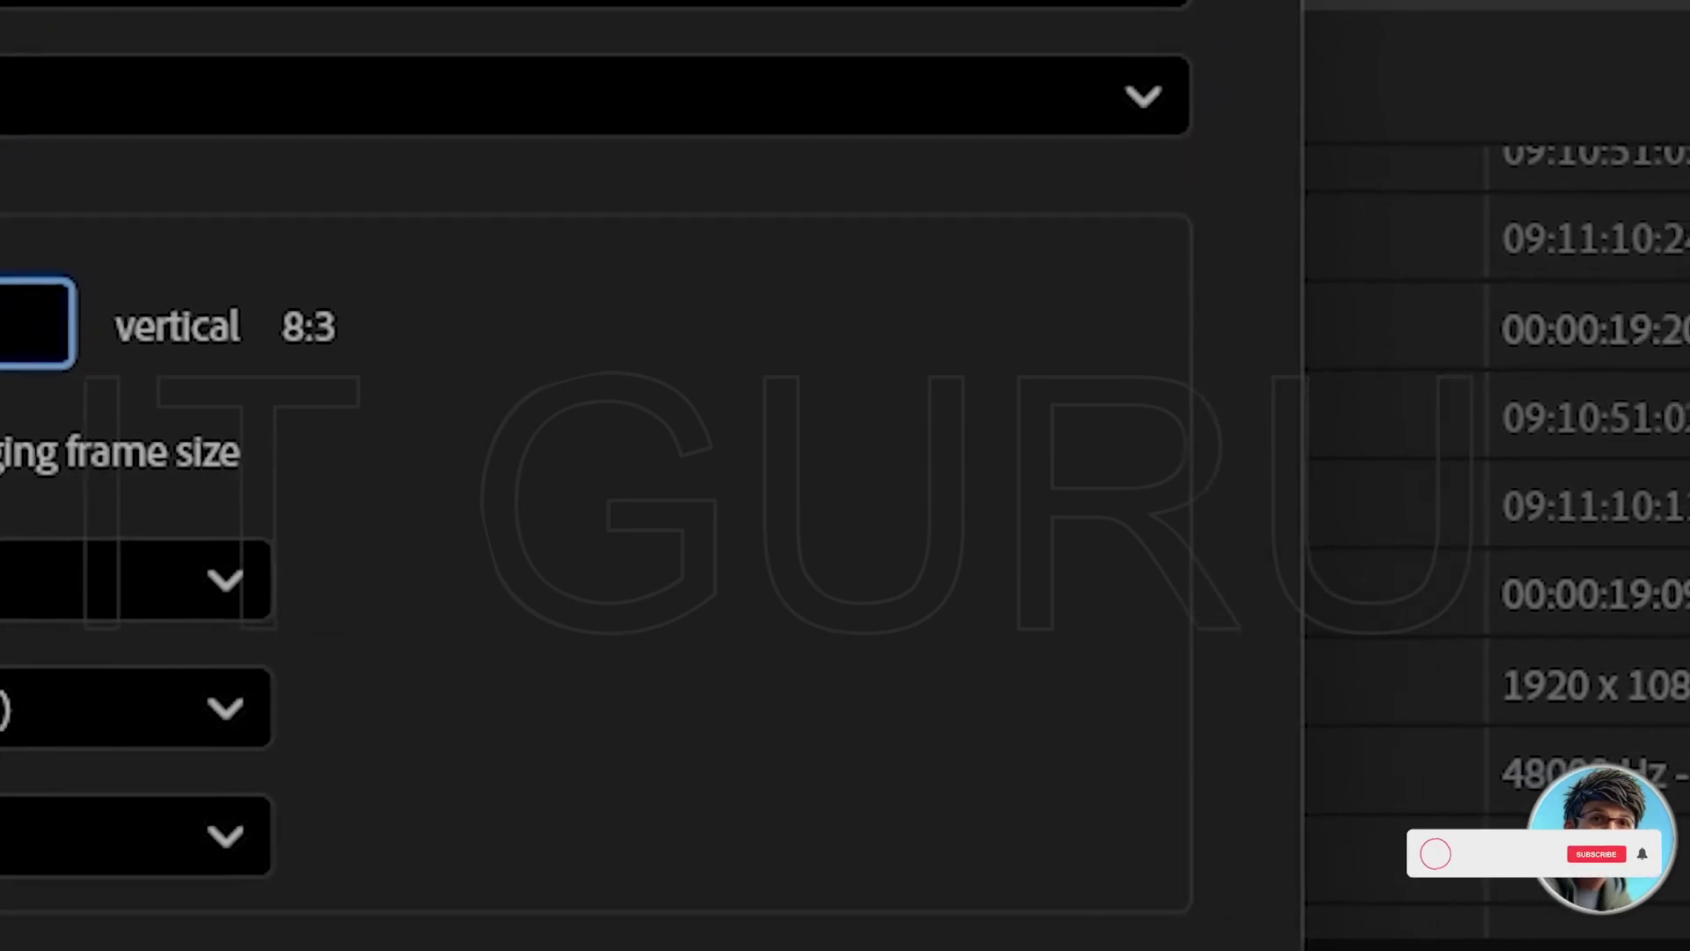
key(Tab)
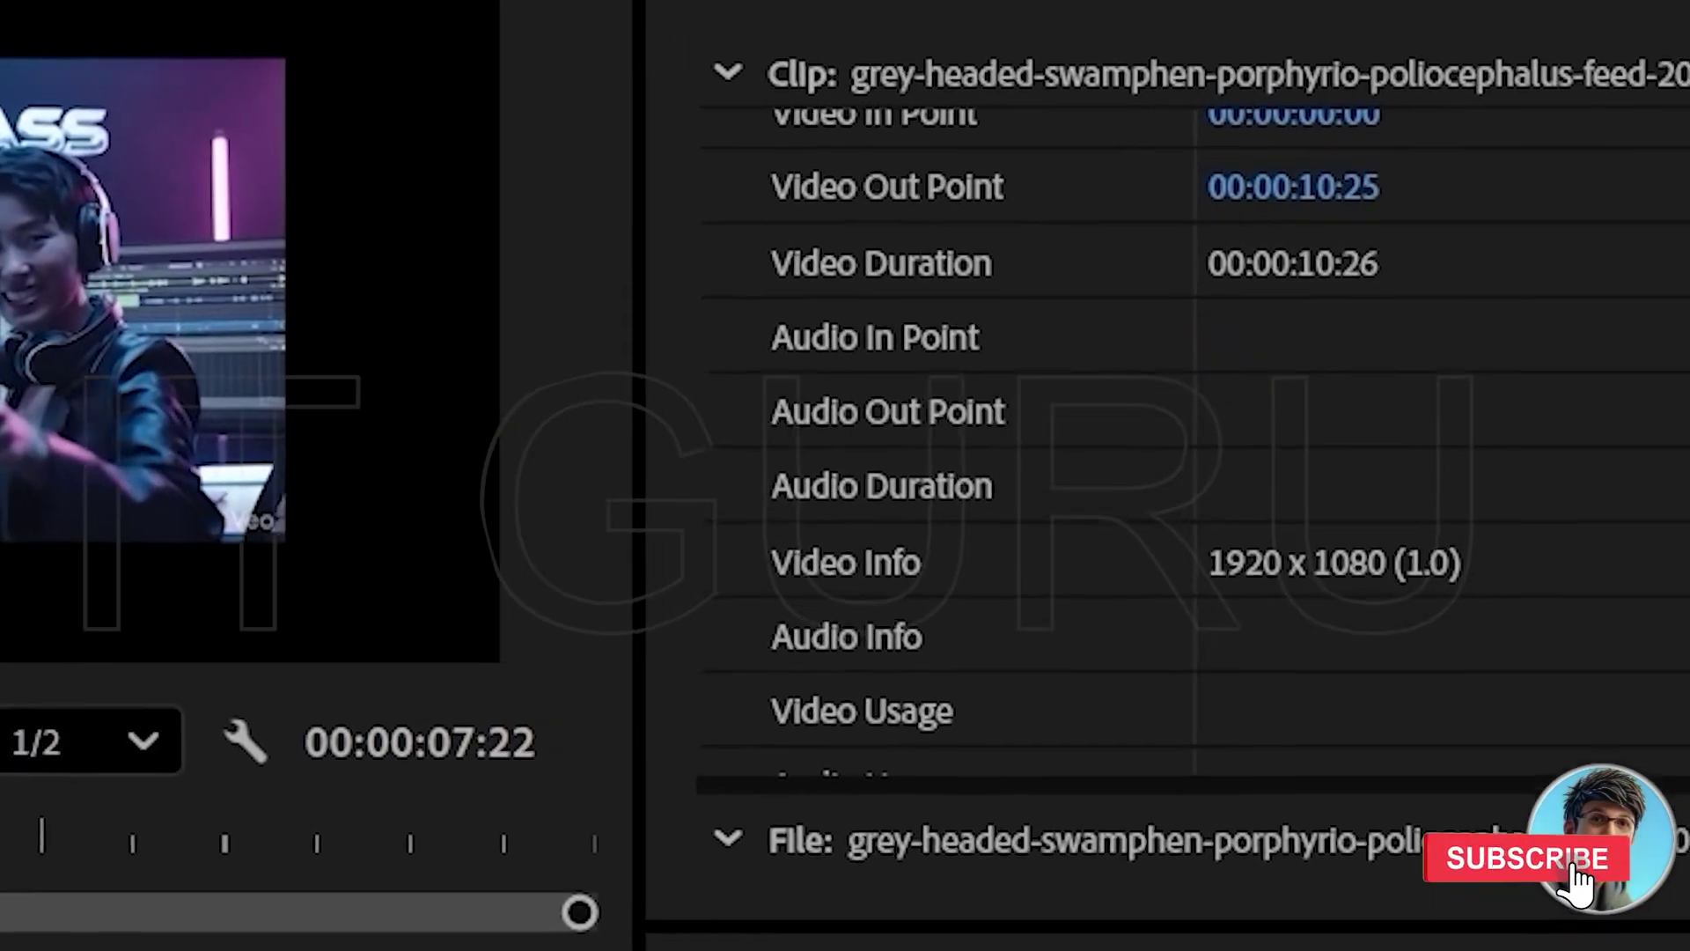
Recheck the grey-headed-swamphen clip's frame rate, media start, media end and duration in the metadata
scroll(1180, 440, up, 3)
scroll(1180, 440, up, 2)
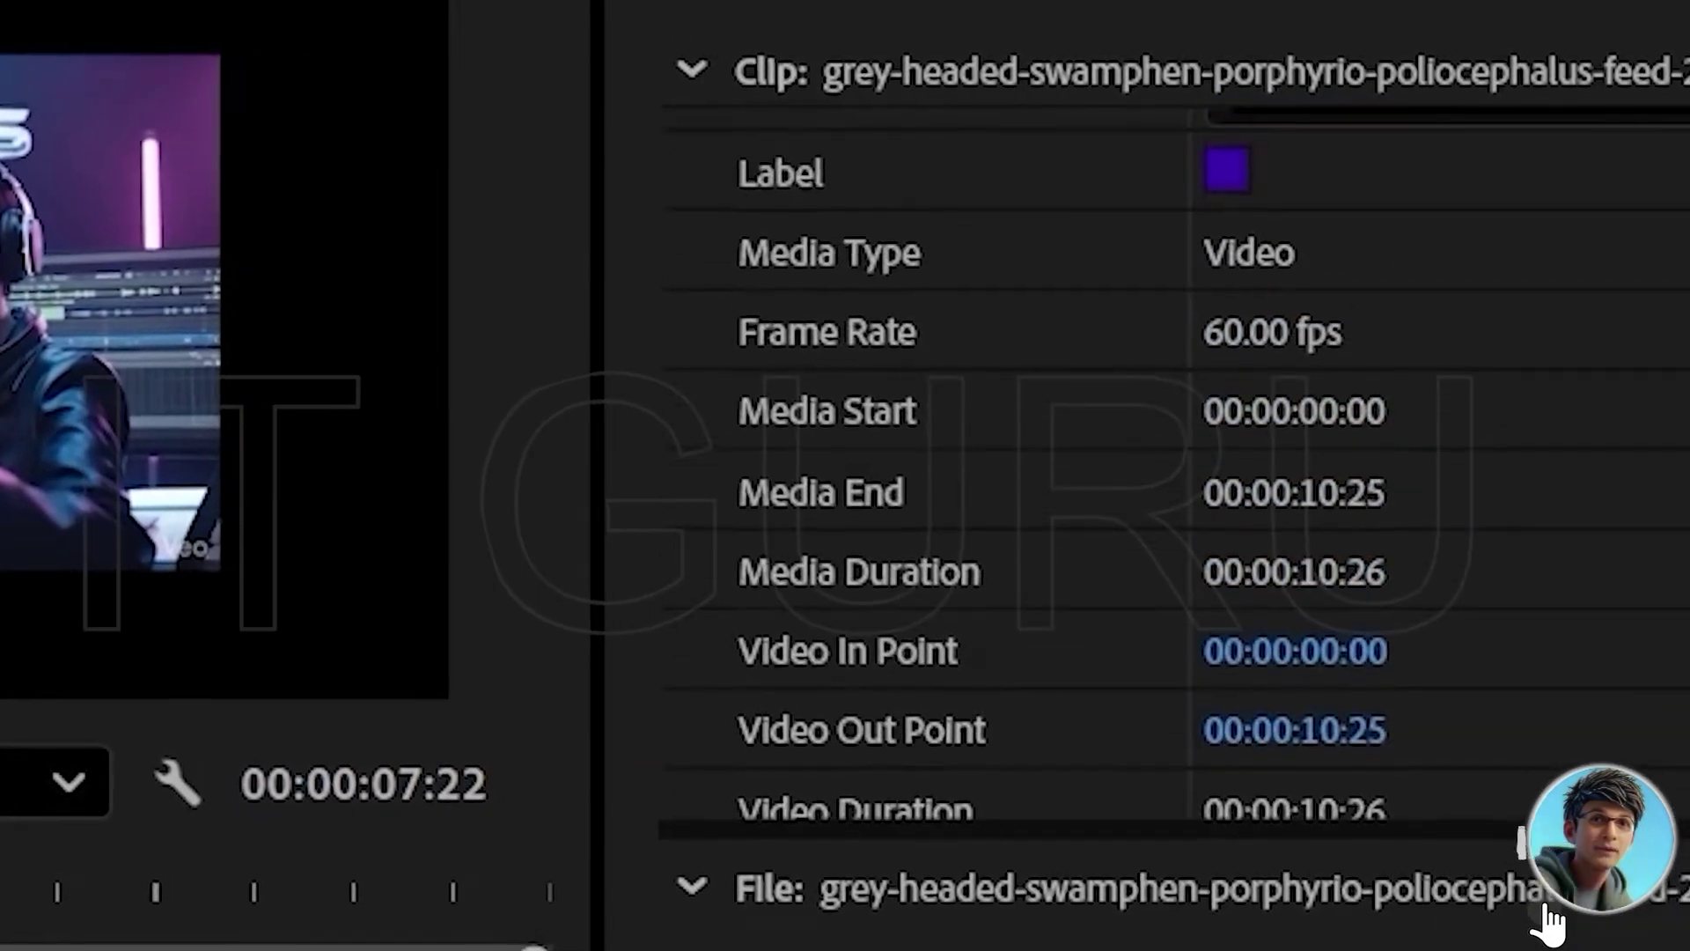
scroll(1180, 440, up, 1)
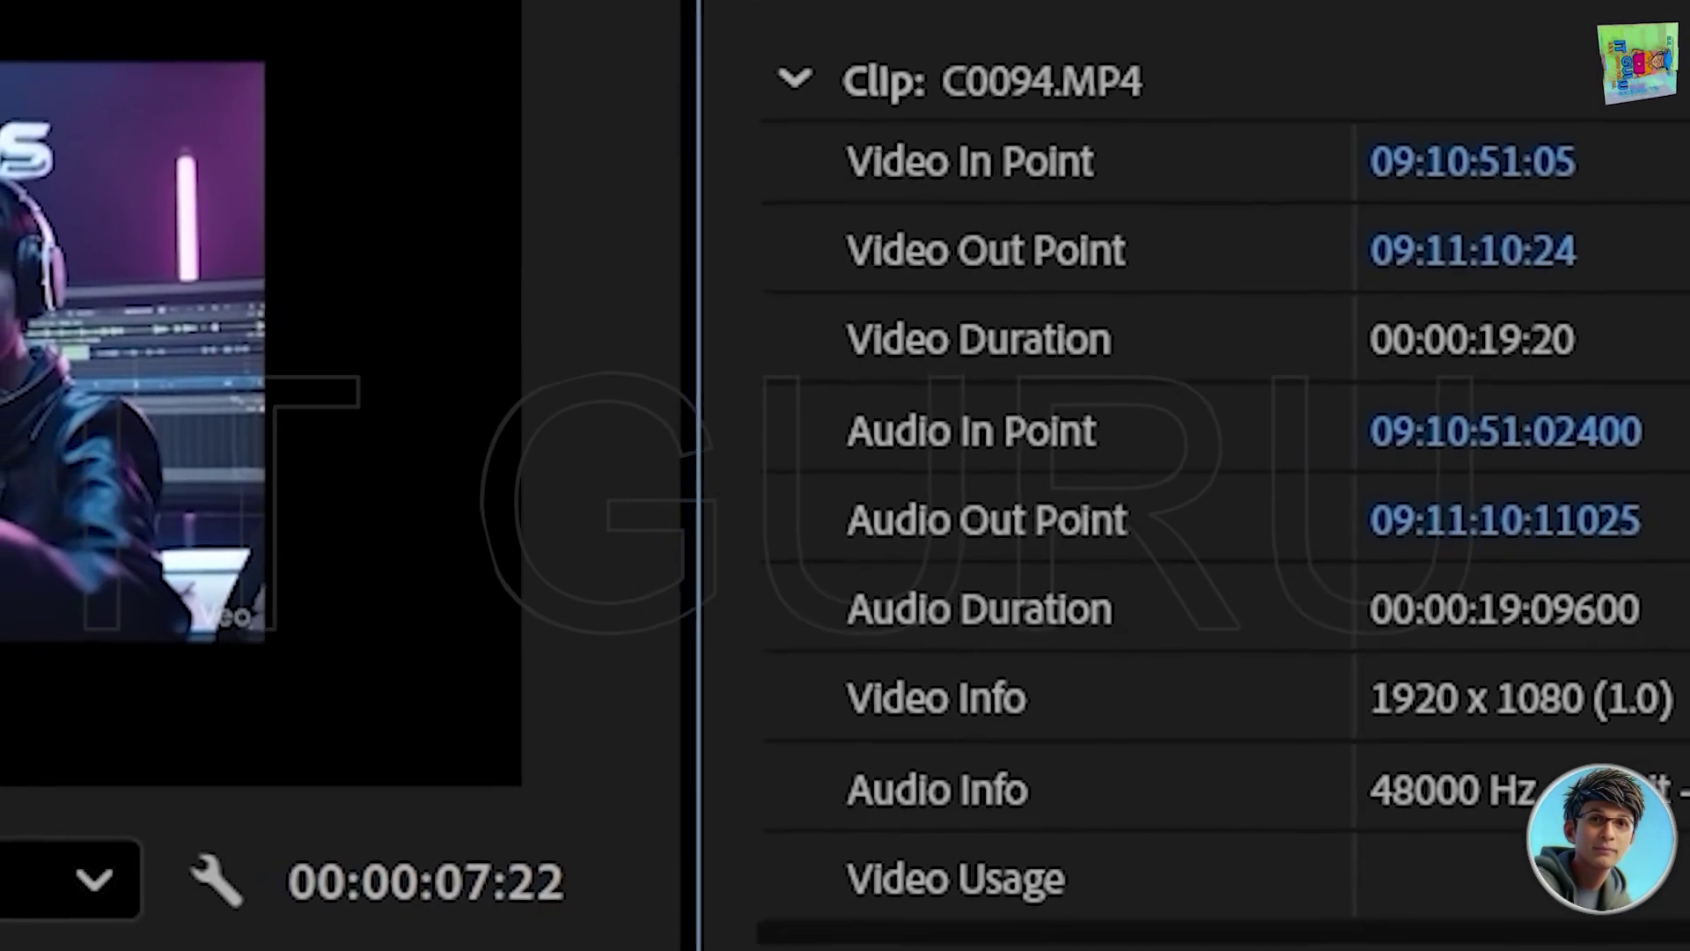
Review the C0094.MP4 clip's metadata, covering frame rate, media and video durations, in and out points, video info and audio info
scroll(1233, 485, up, 2)
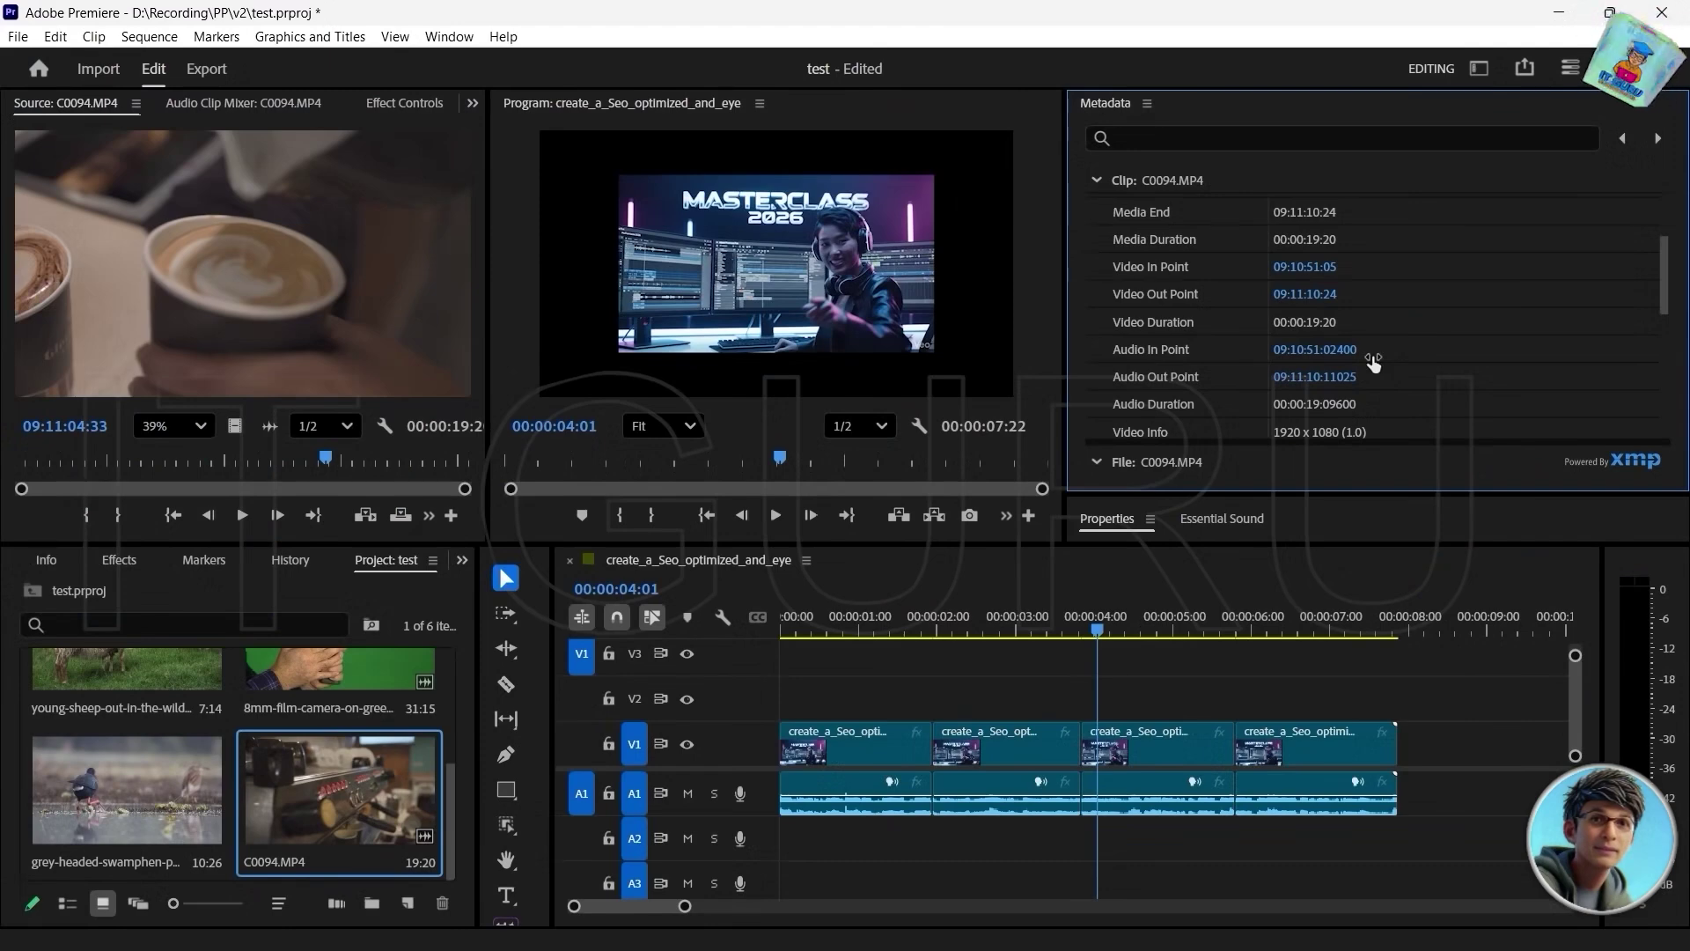
scroll(1373, 361, up, 3)
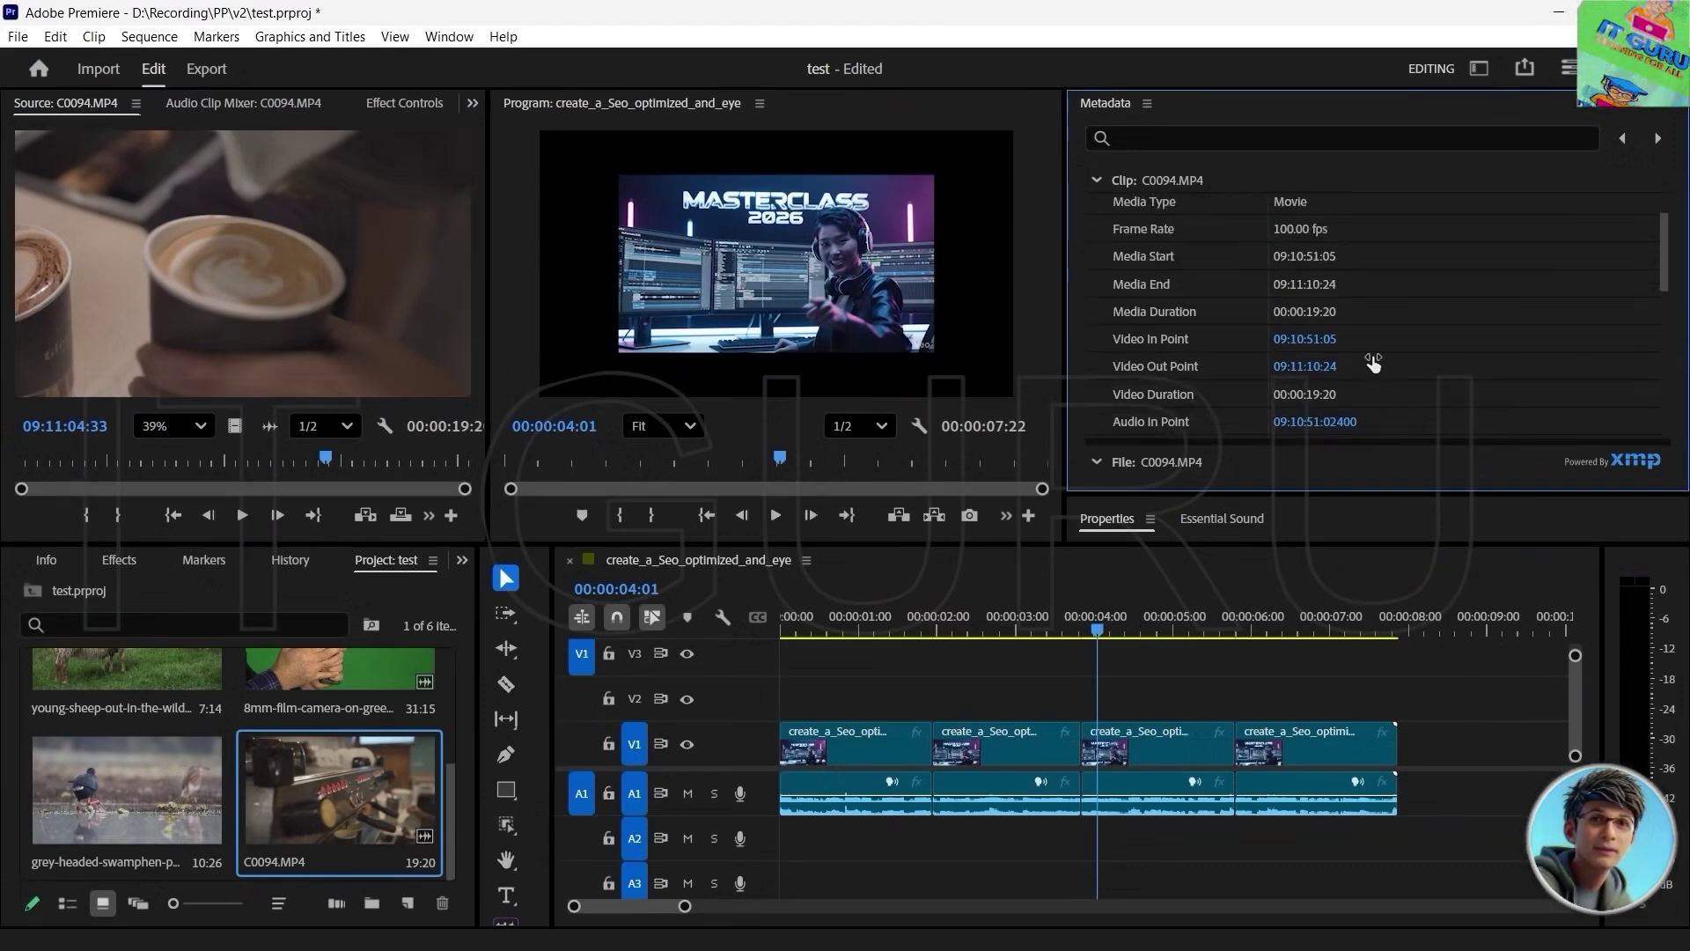
scroll(1375, 352, up, 2)
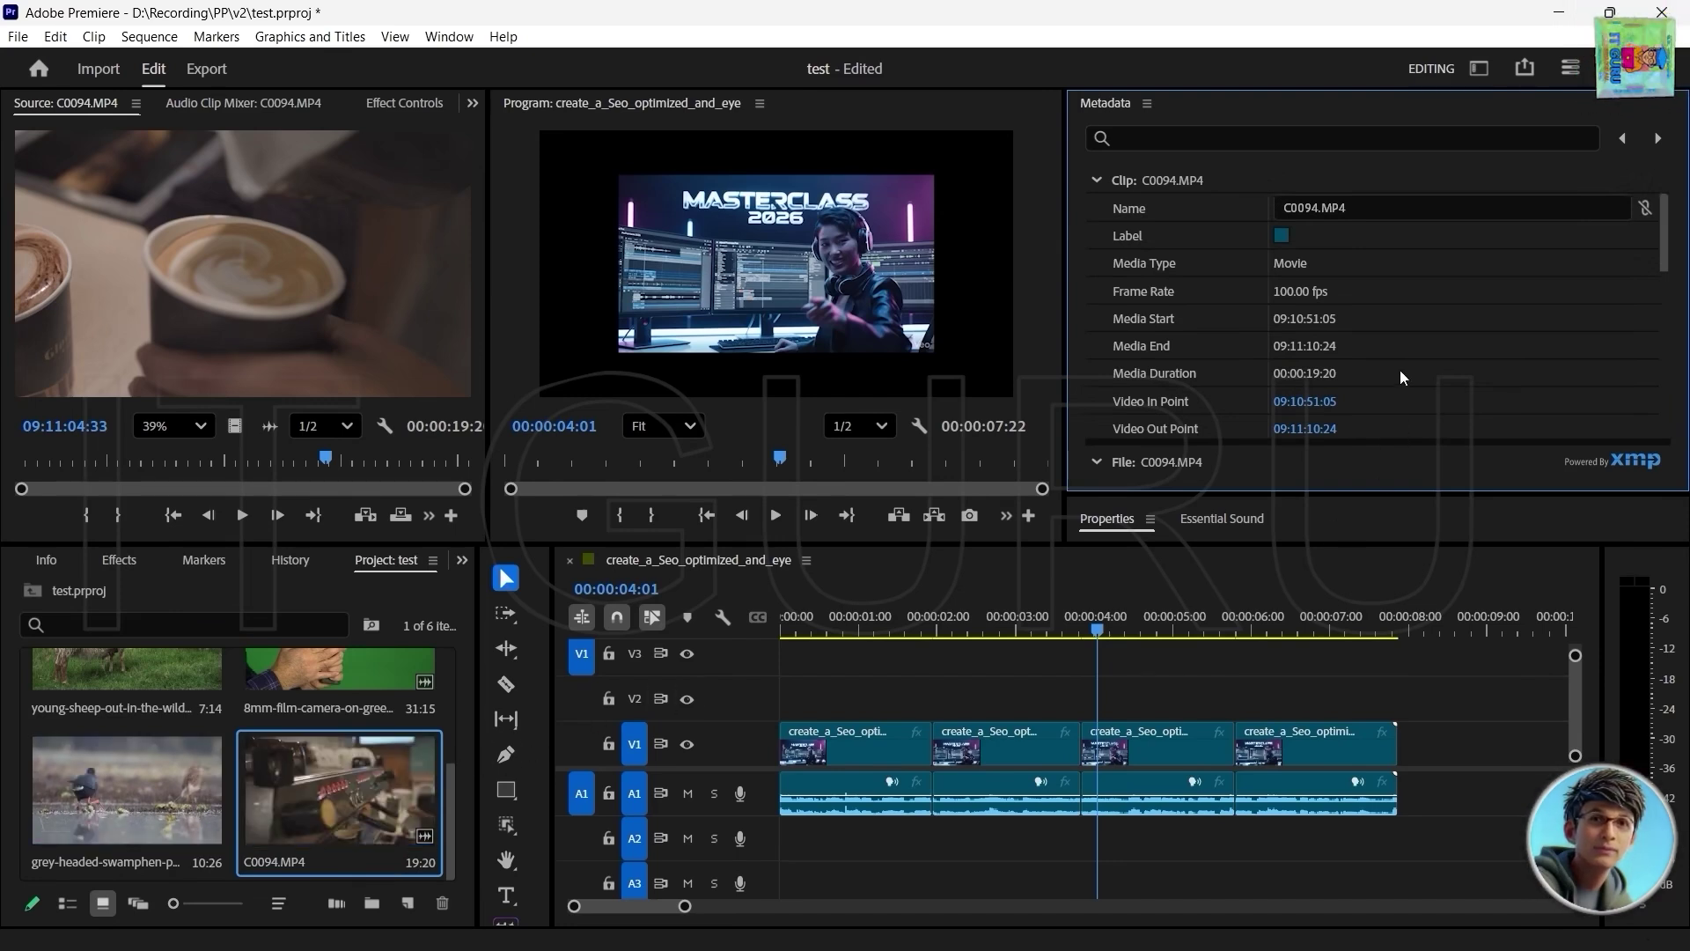
scroll(1318, 308, down, 6)
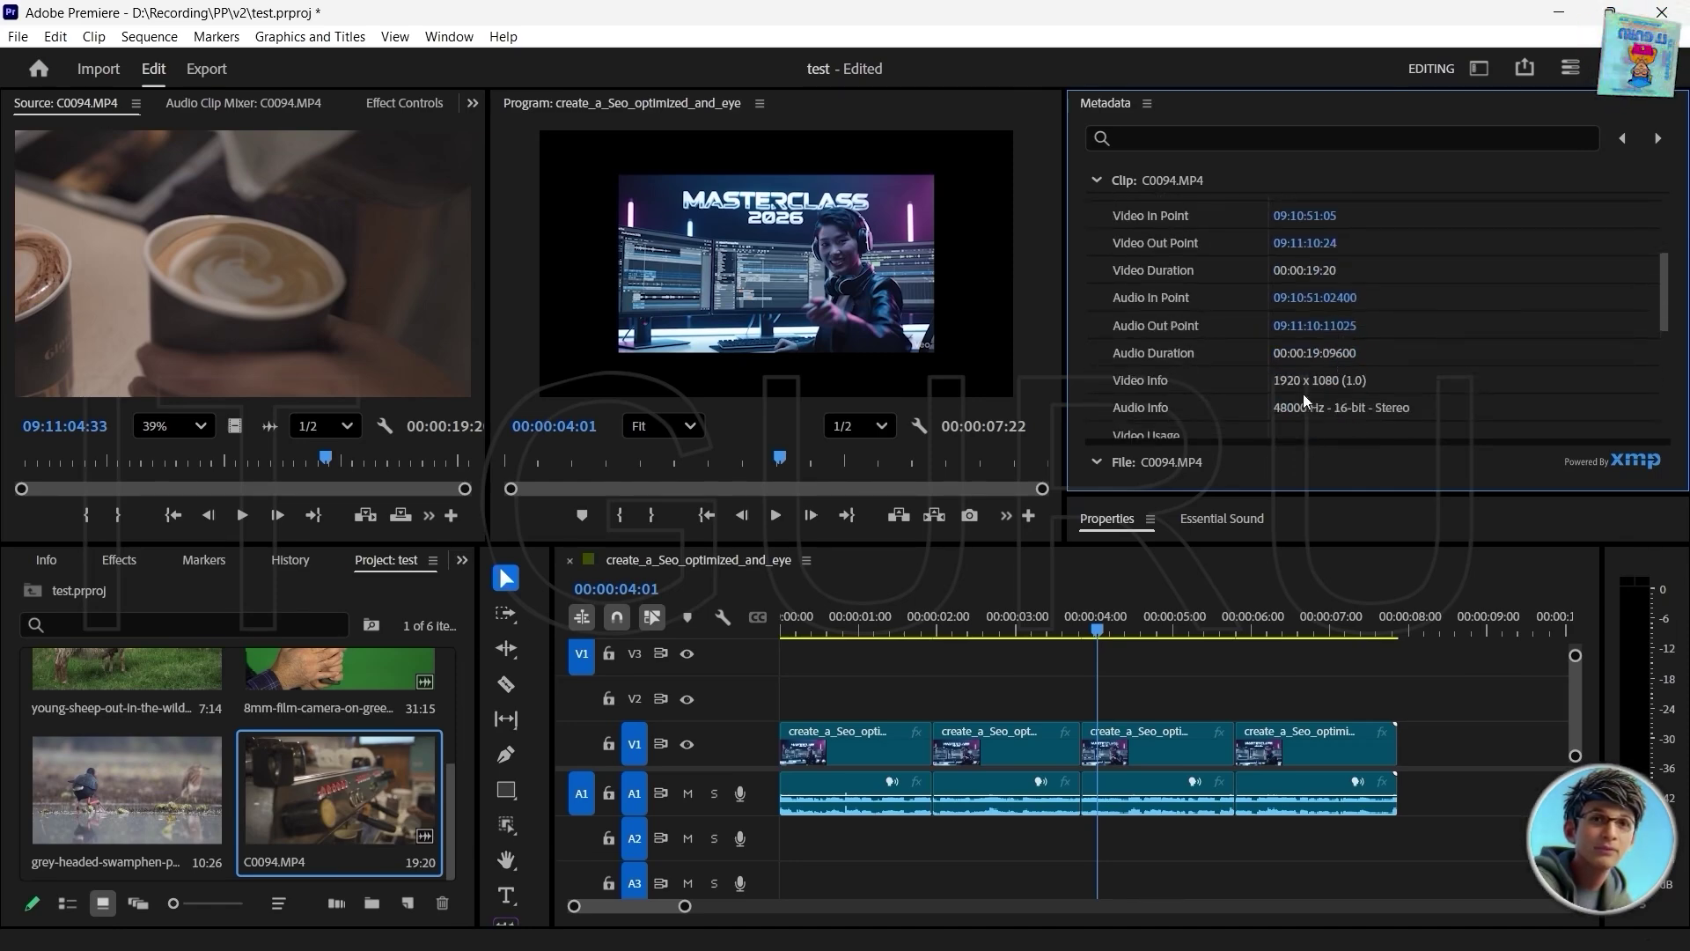
scroll(1304, 399, down, 2)
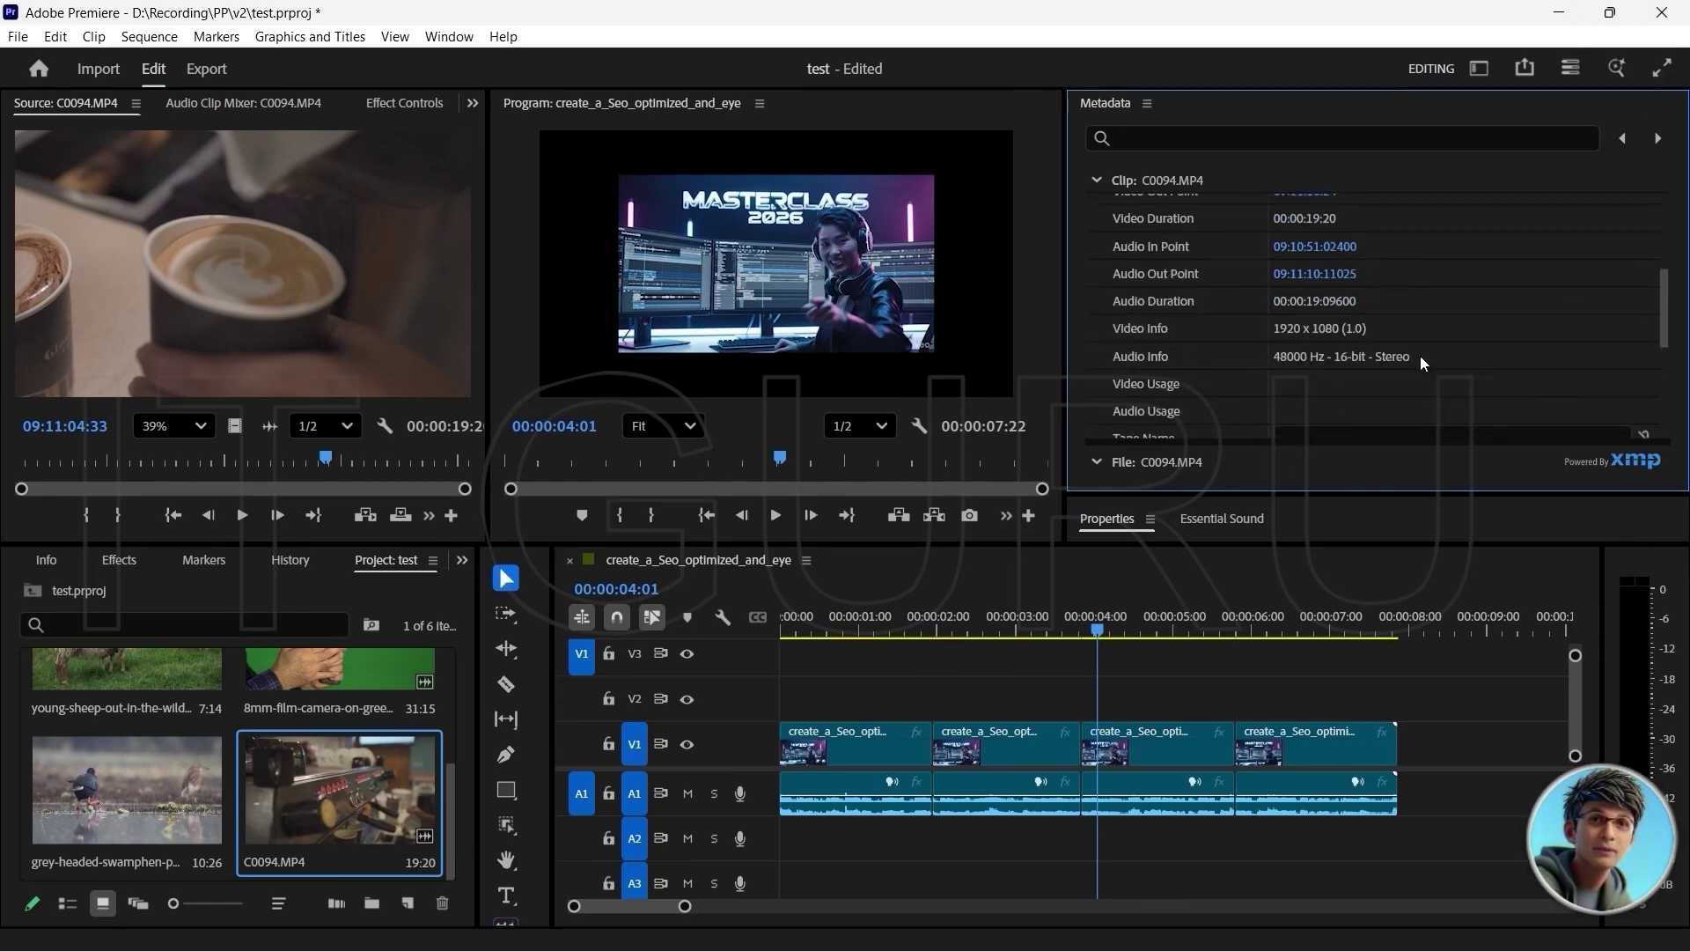